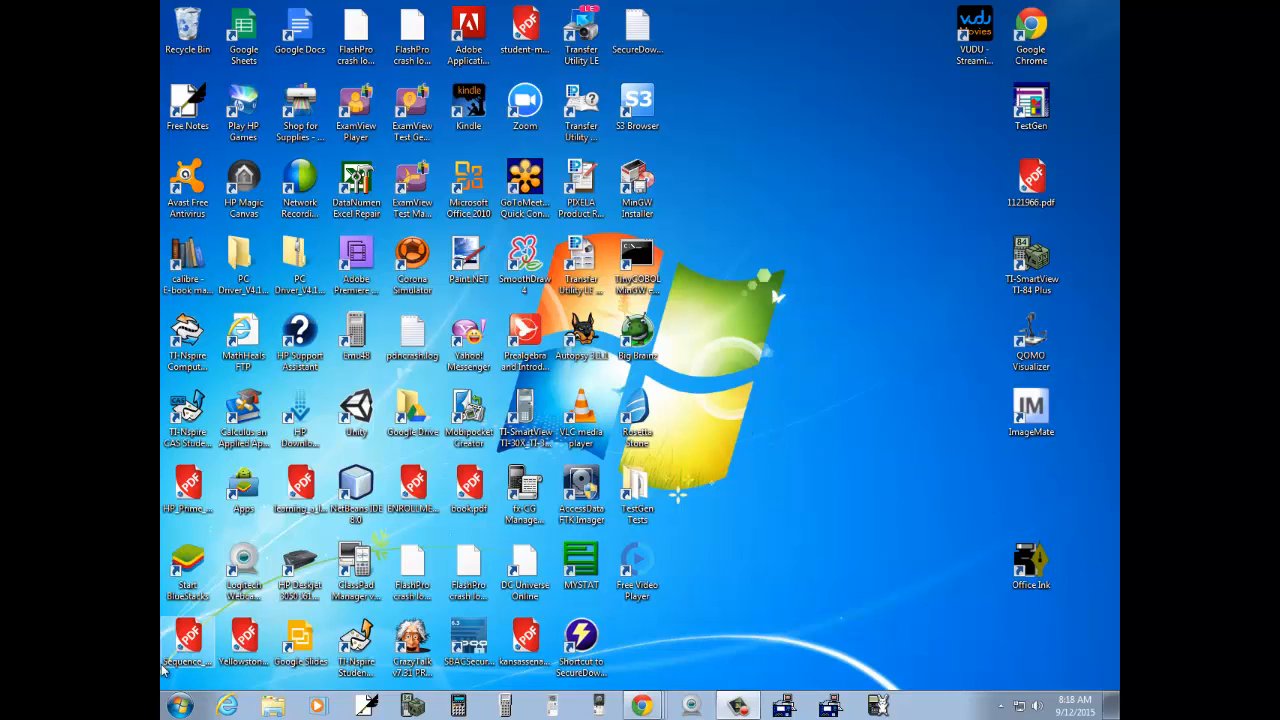
Find and launch the Registry Editor with the command regedit
left_click(180, 706)
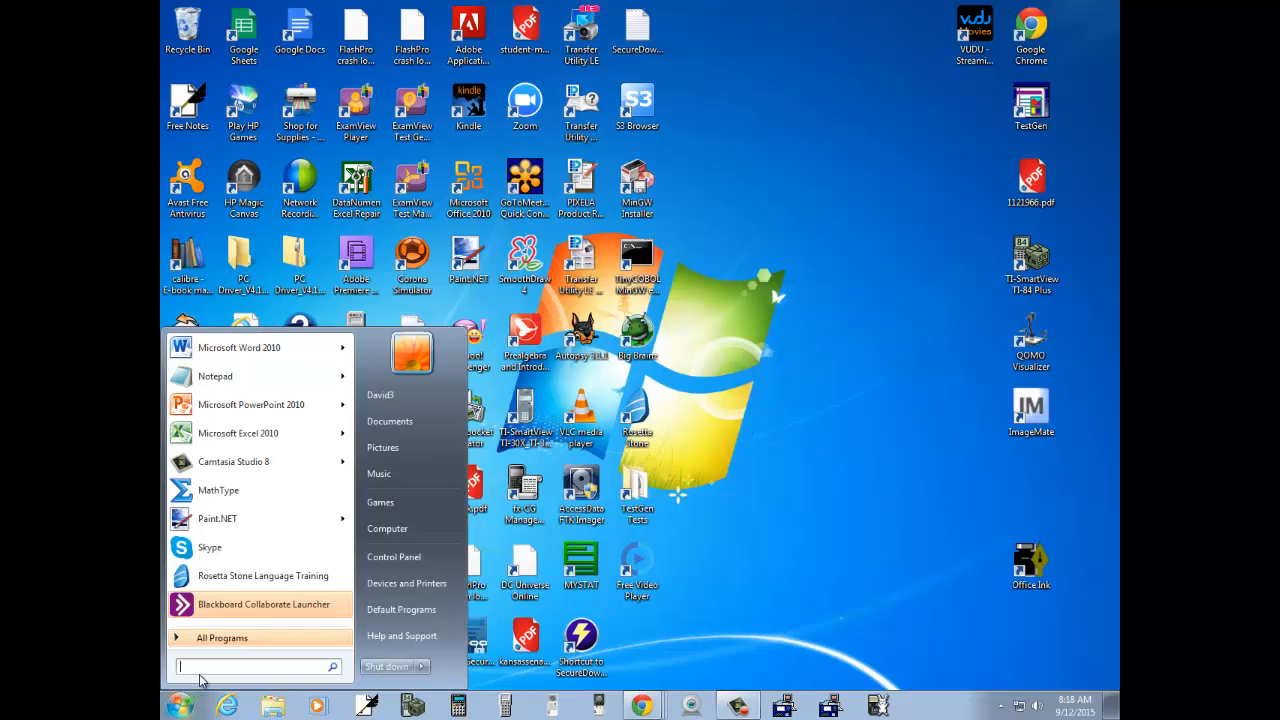
type("regedit")
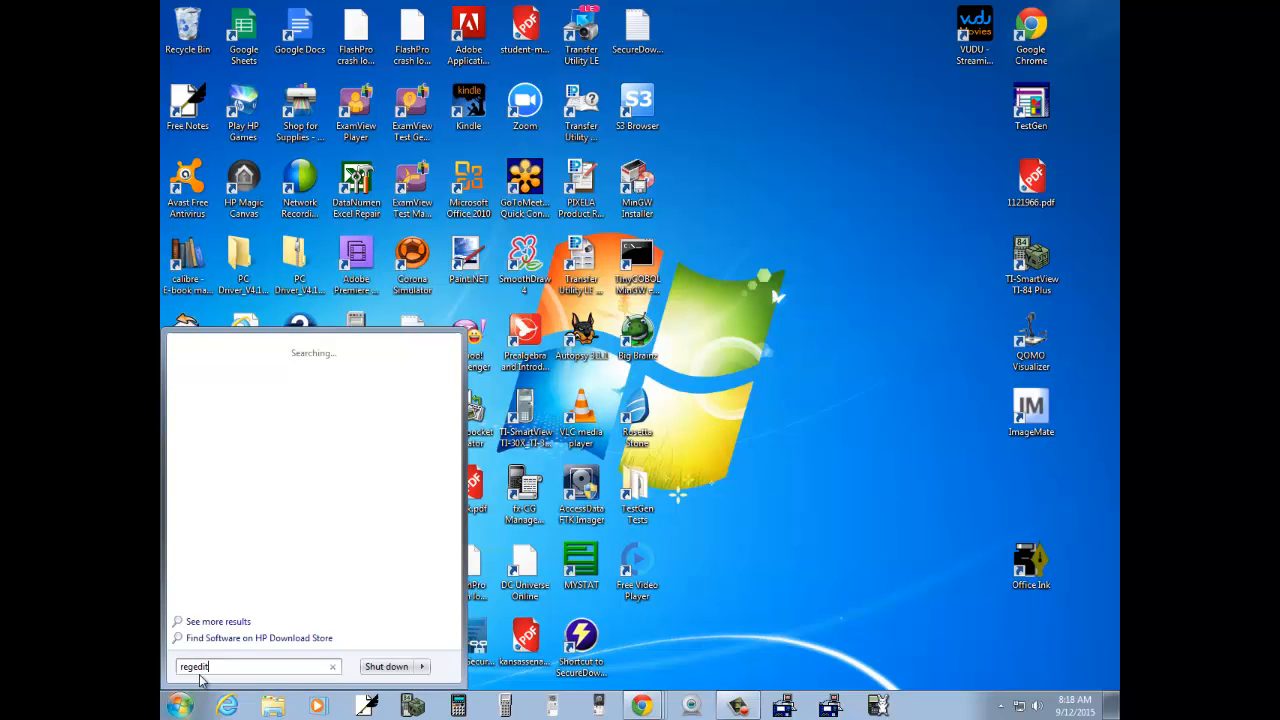
key("Return")
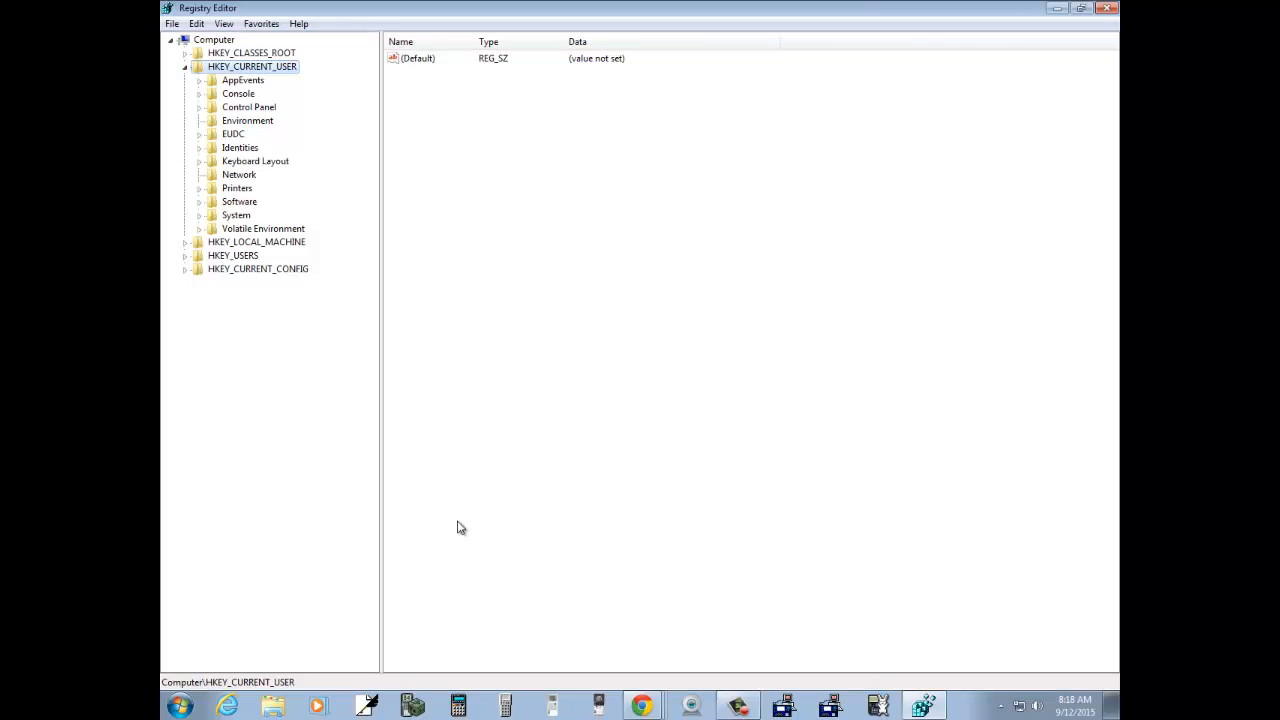
Collapse the HKEY_CURRENT_USER hive and view the subkeys under HKEY_USERS, closing that hive again
left_click(185, 67)
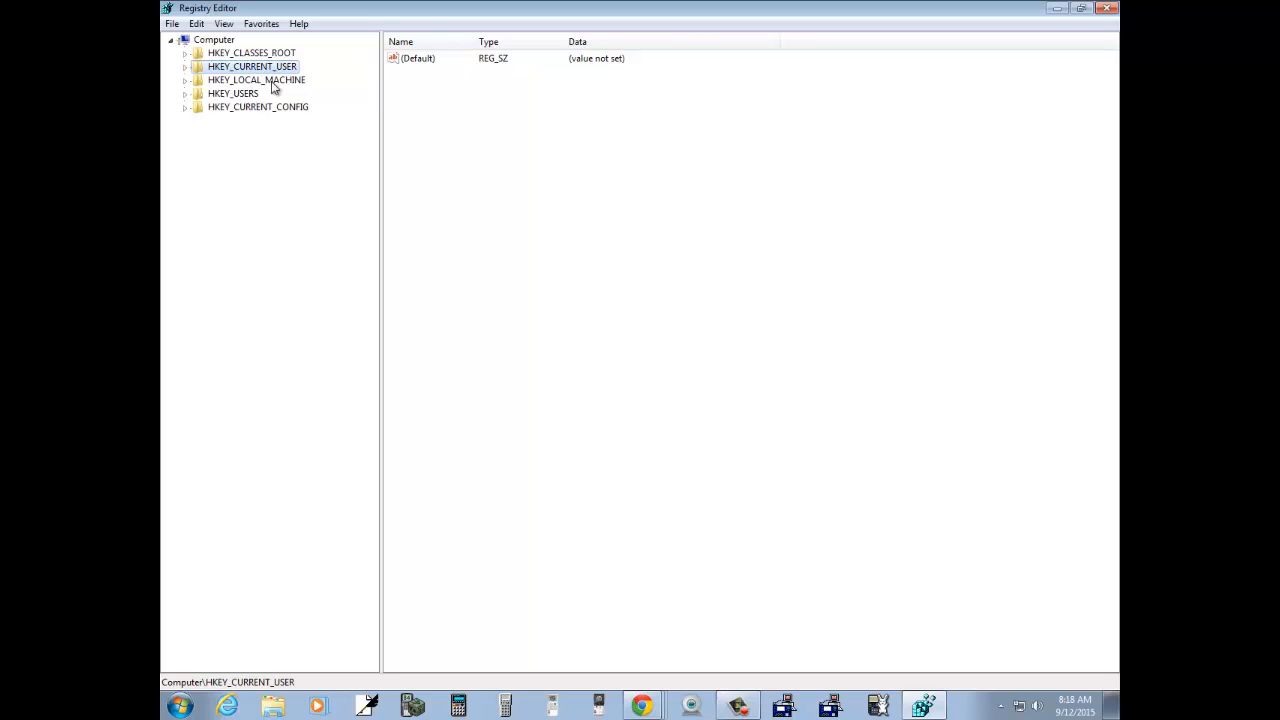
left_click(185, 93)
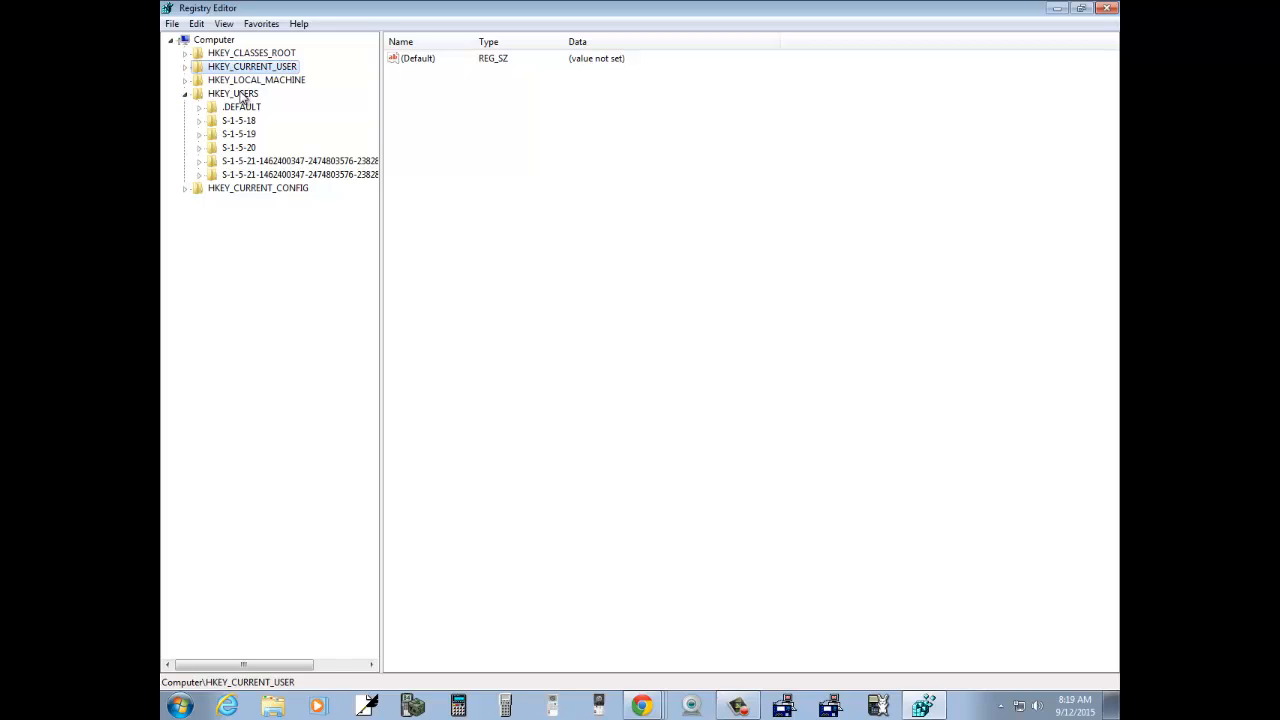
left_click(185, 93)
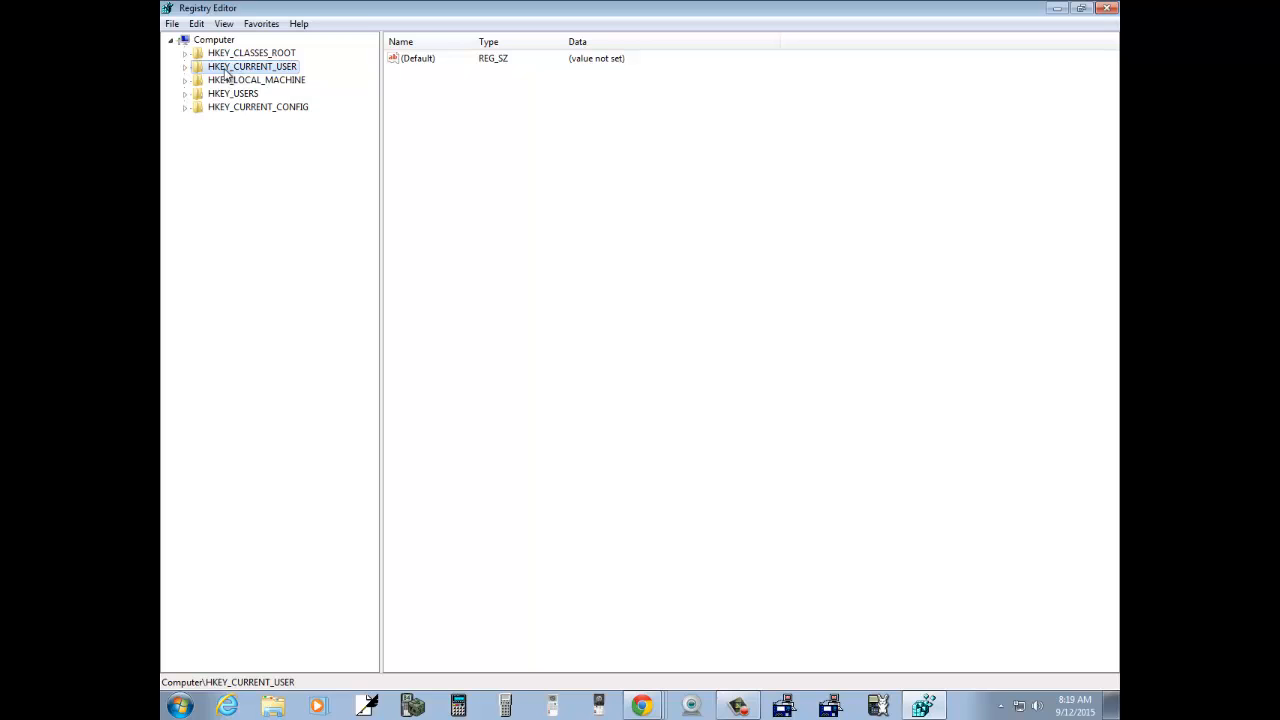
Expand the registry tree down to HKEY_CURRENT_USER\Software\Microsoft
left_click(185, 67)
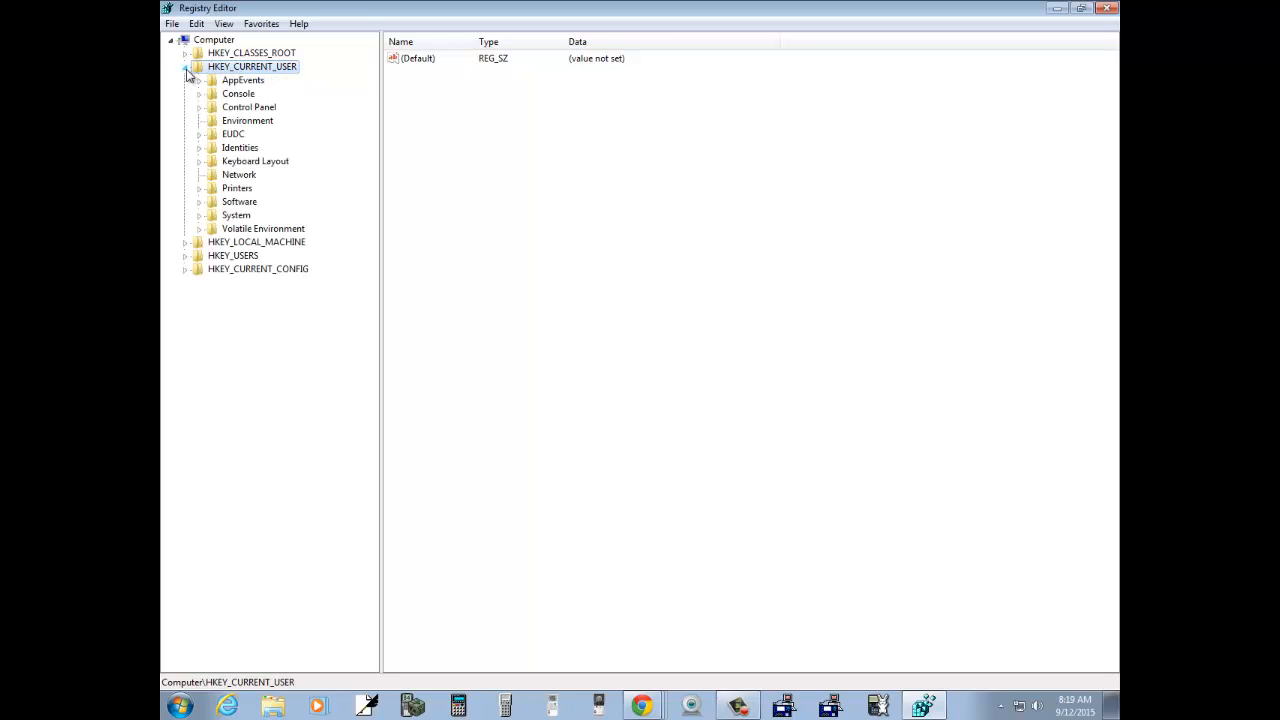
left_click(240, 204)
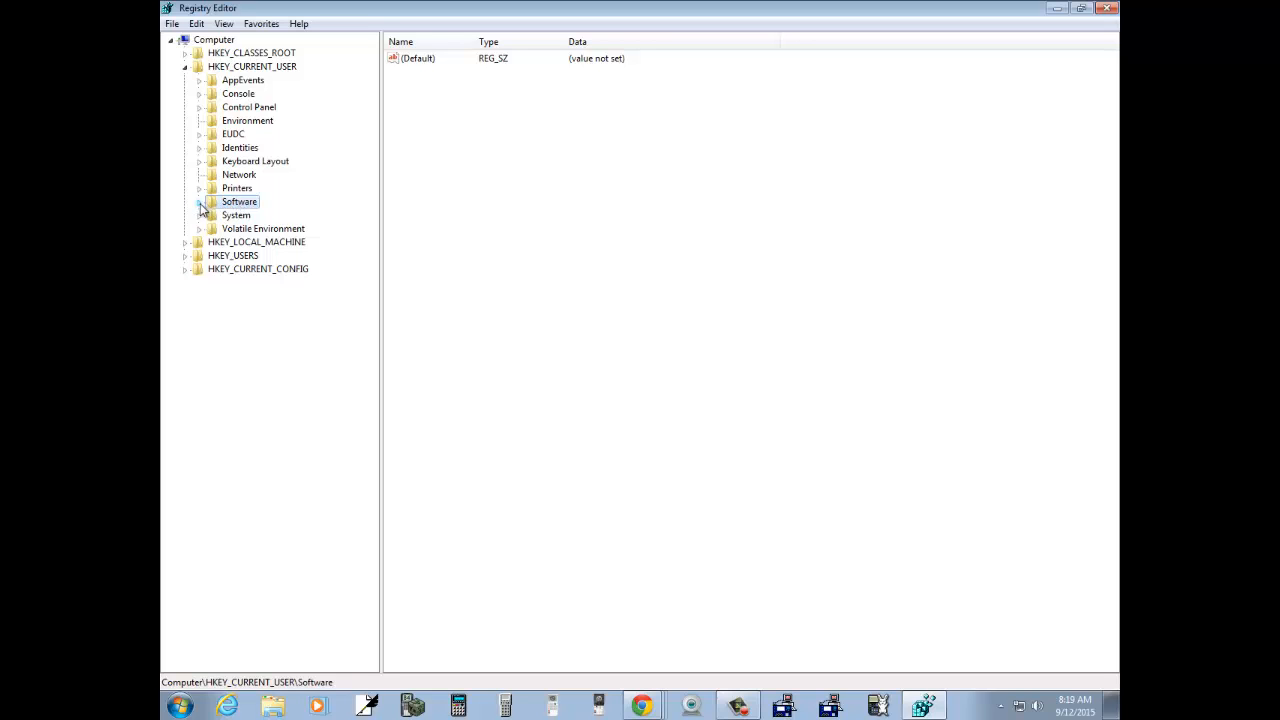
left_click(199, 202)
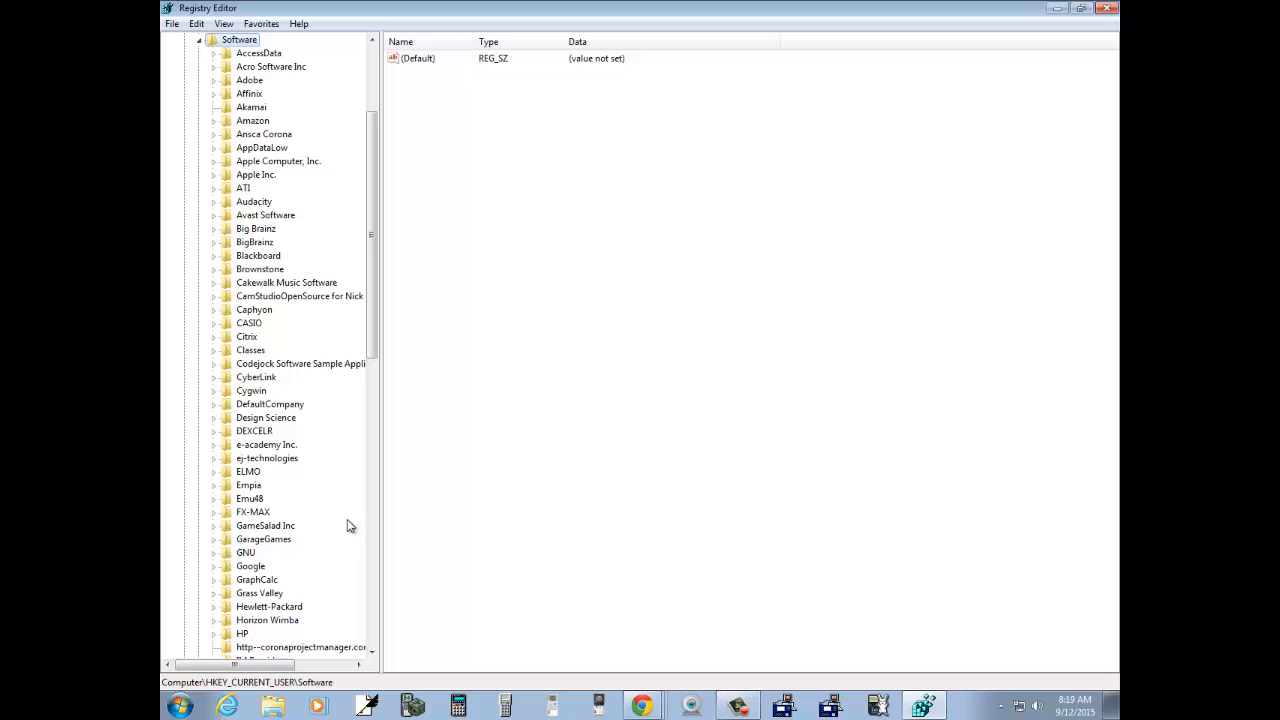
left_click(372, 572)
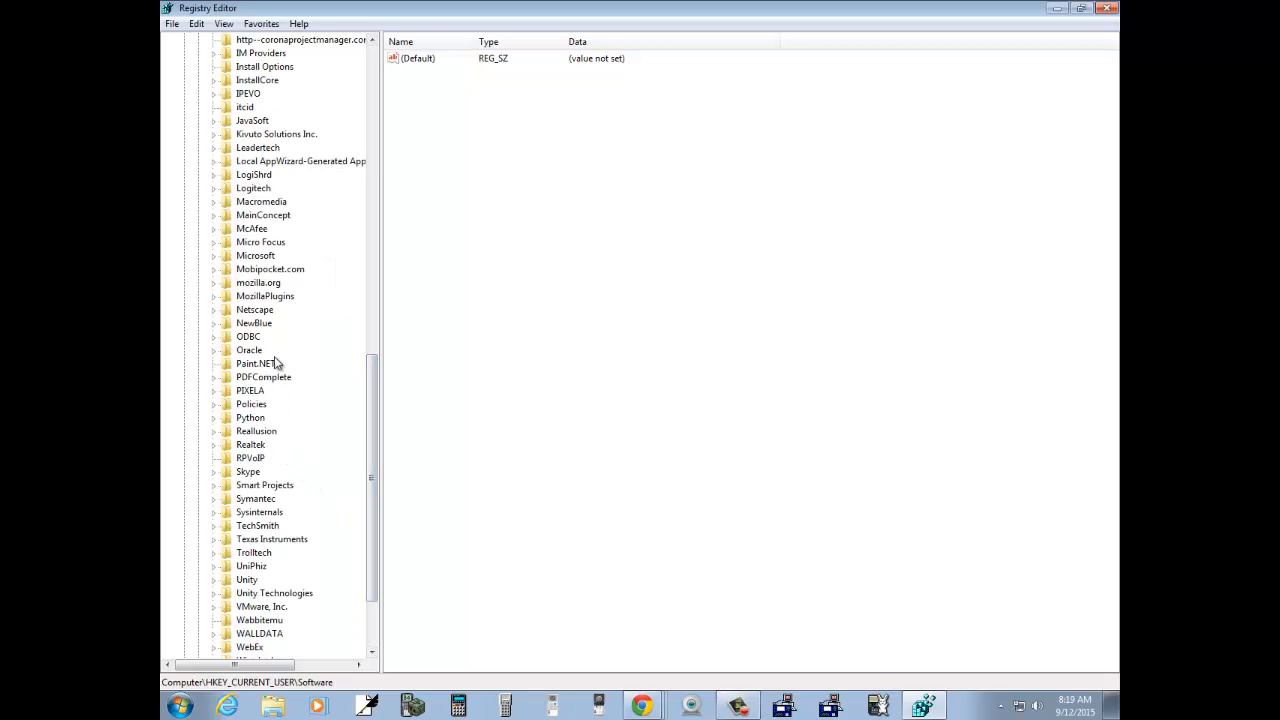
left_click(262, 258)
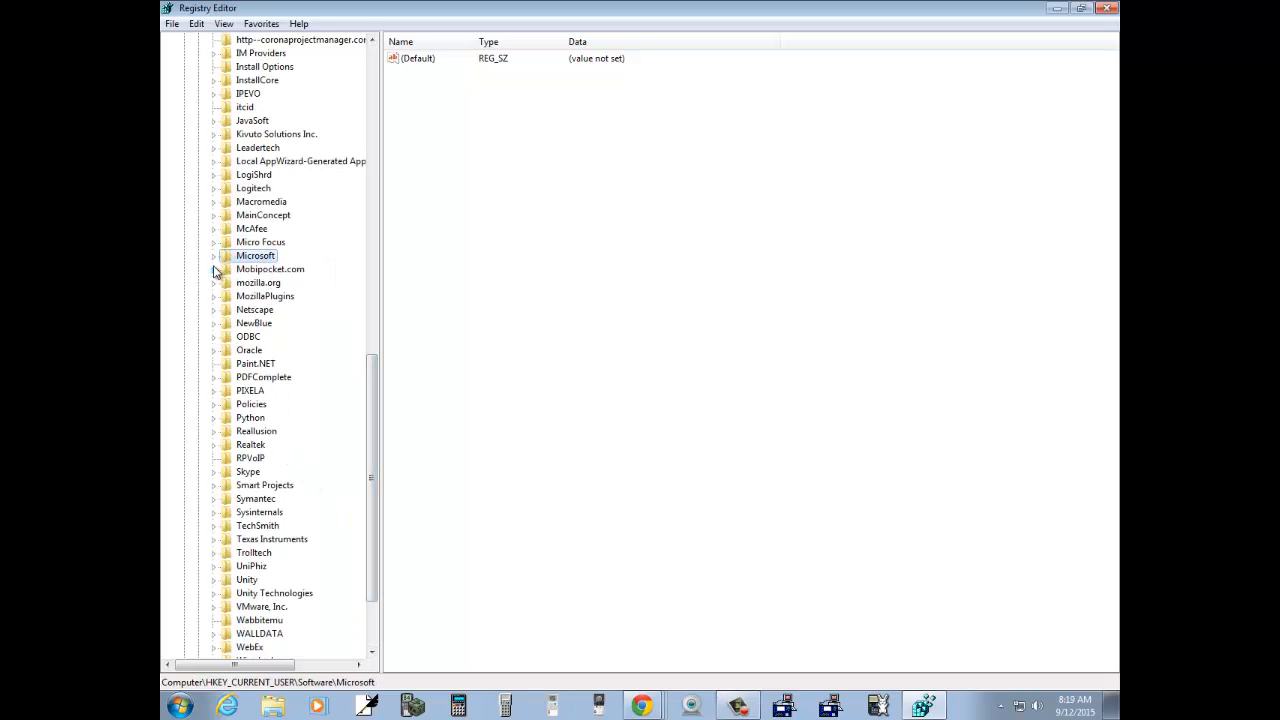
left_click(214, 257)
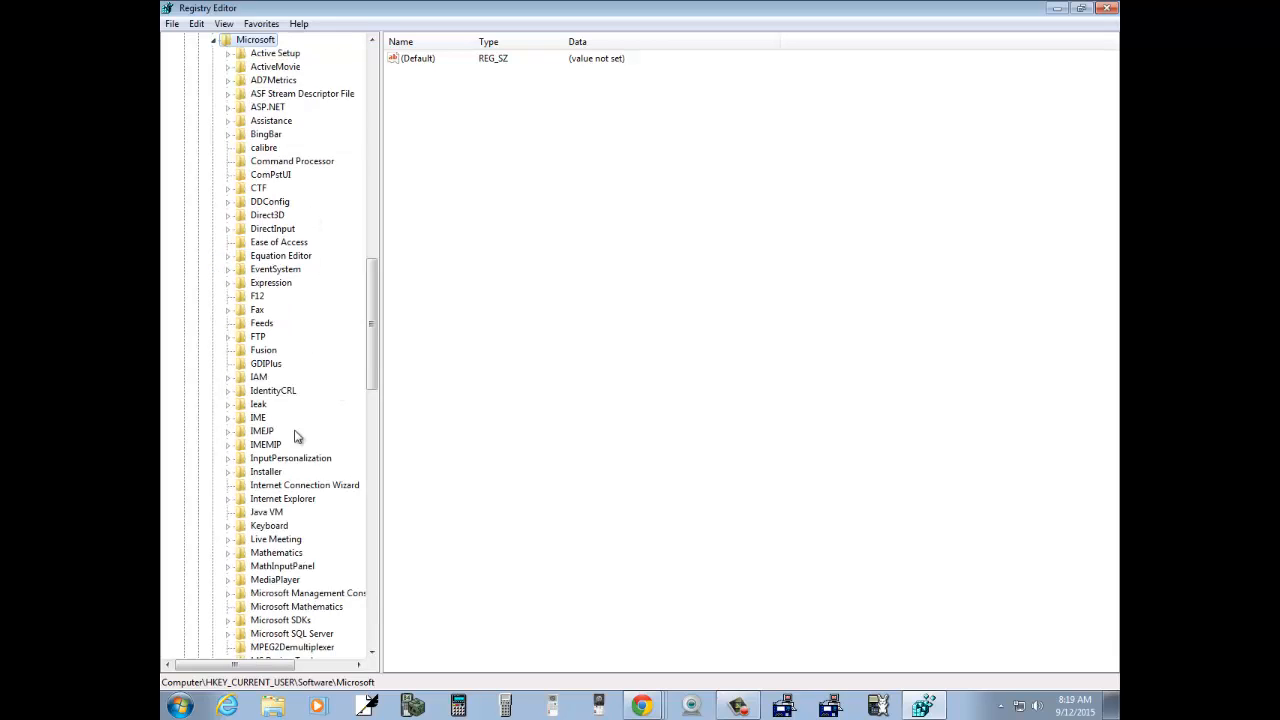
Expand Windows NT\CurrentVersion under the Microsoft key and look through its subkeys
left_click(375, 548)
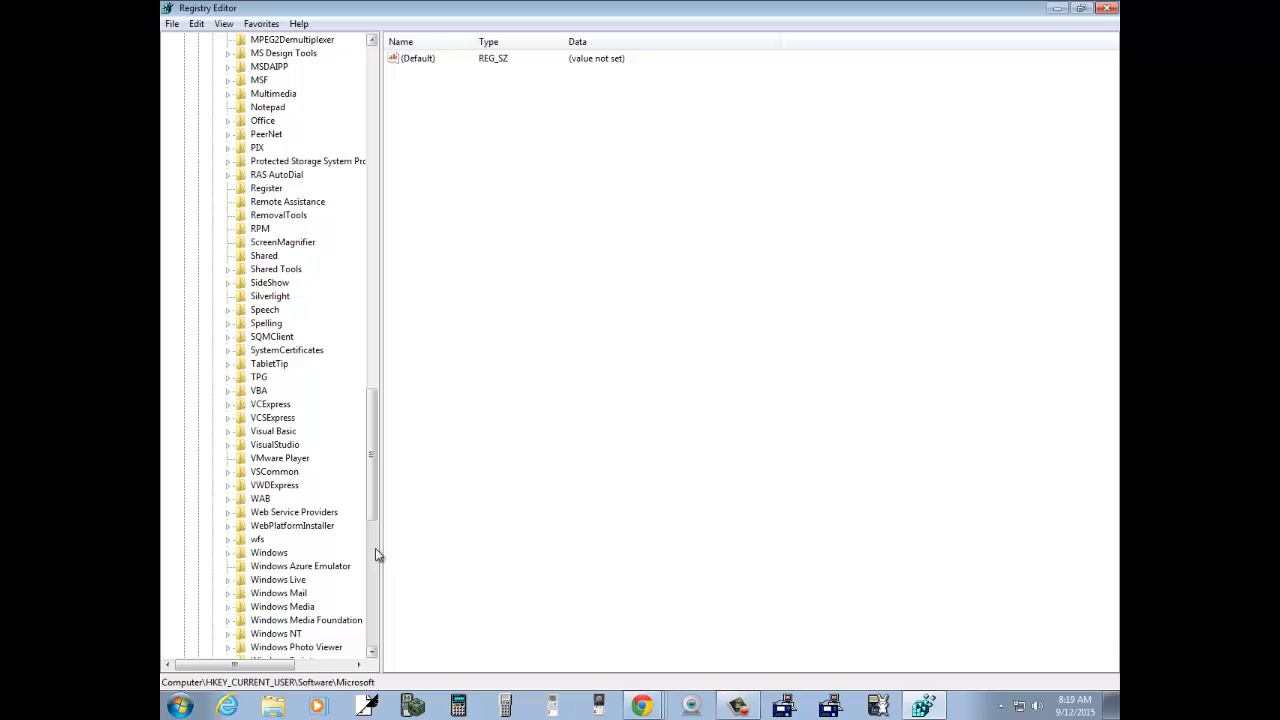
left_click(294, 635)
left_click(372, 653)
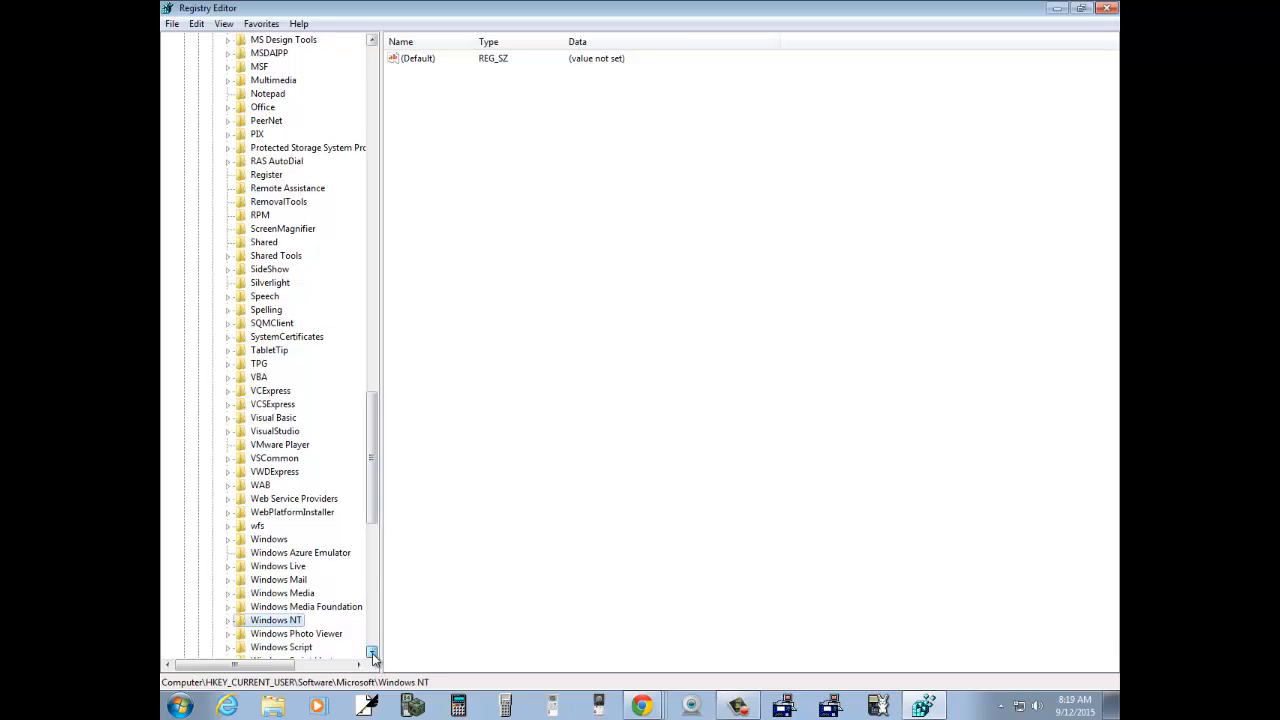
scroll(372, 653, "down", 2)
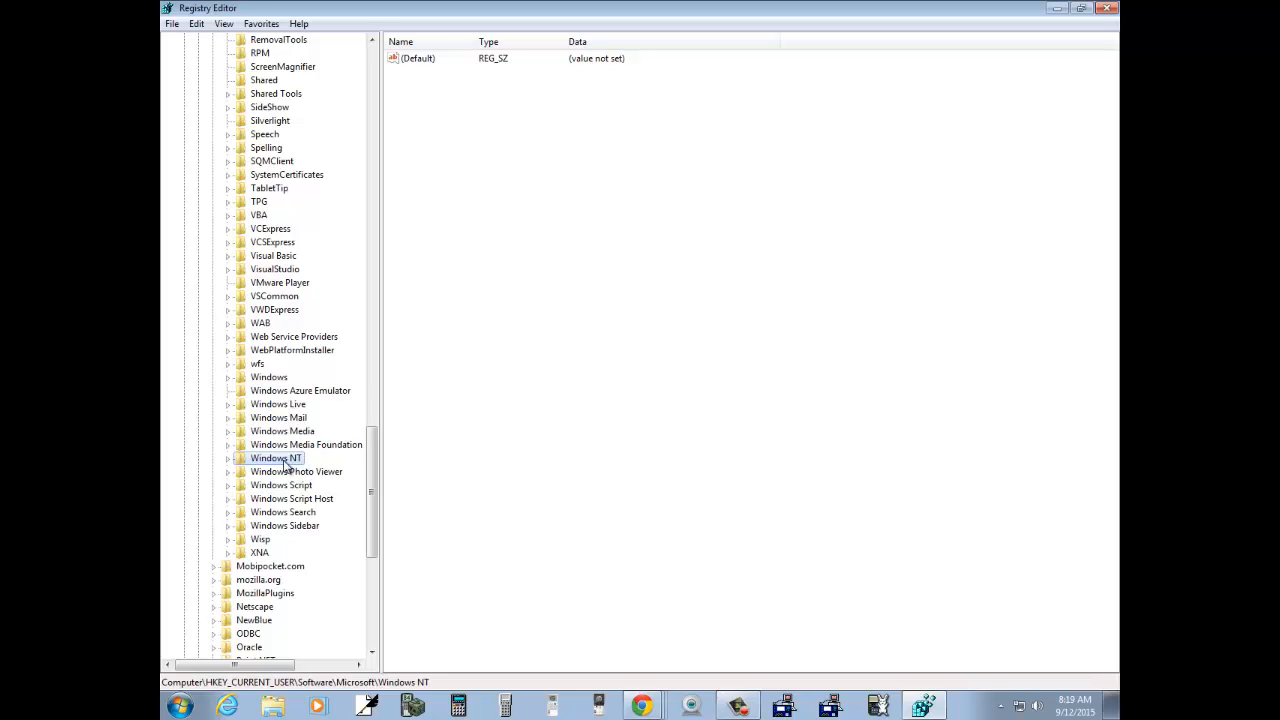
left_click(229, 458)
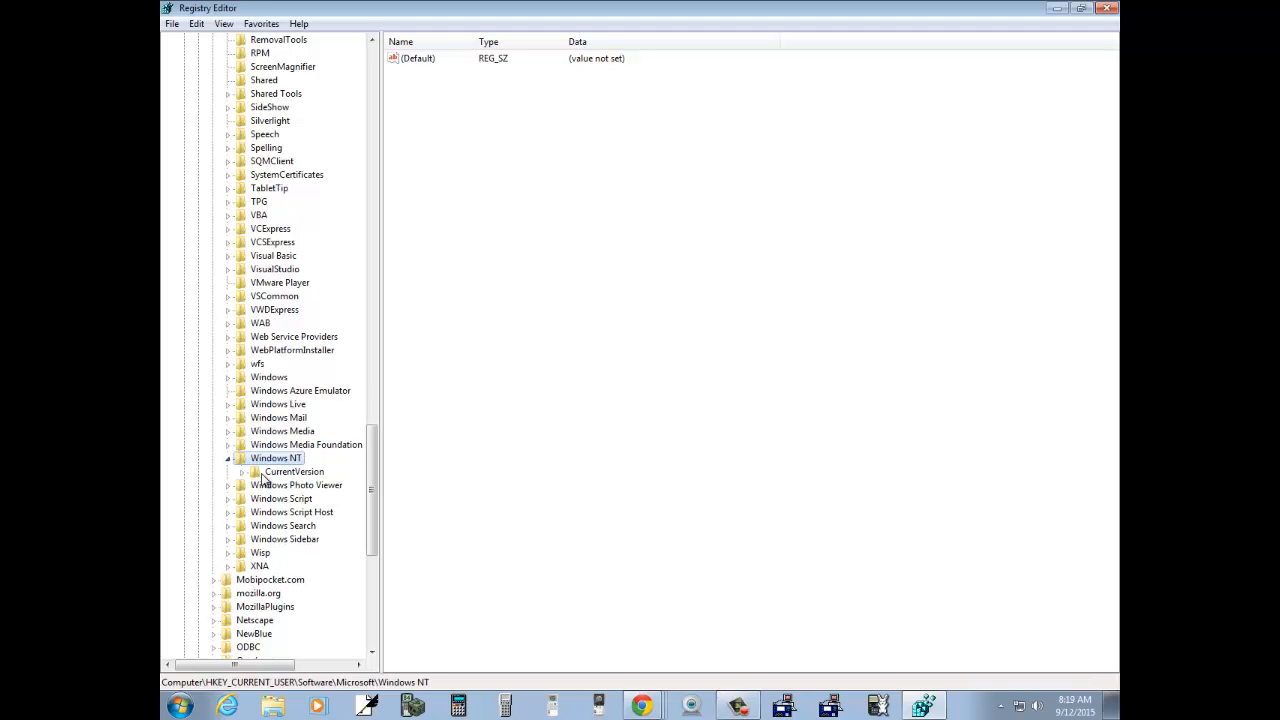
left_click(242, 472)
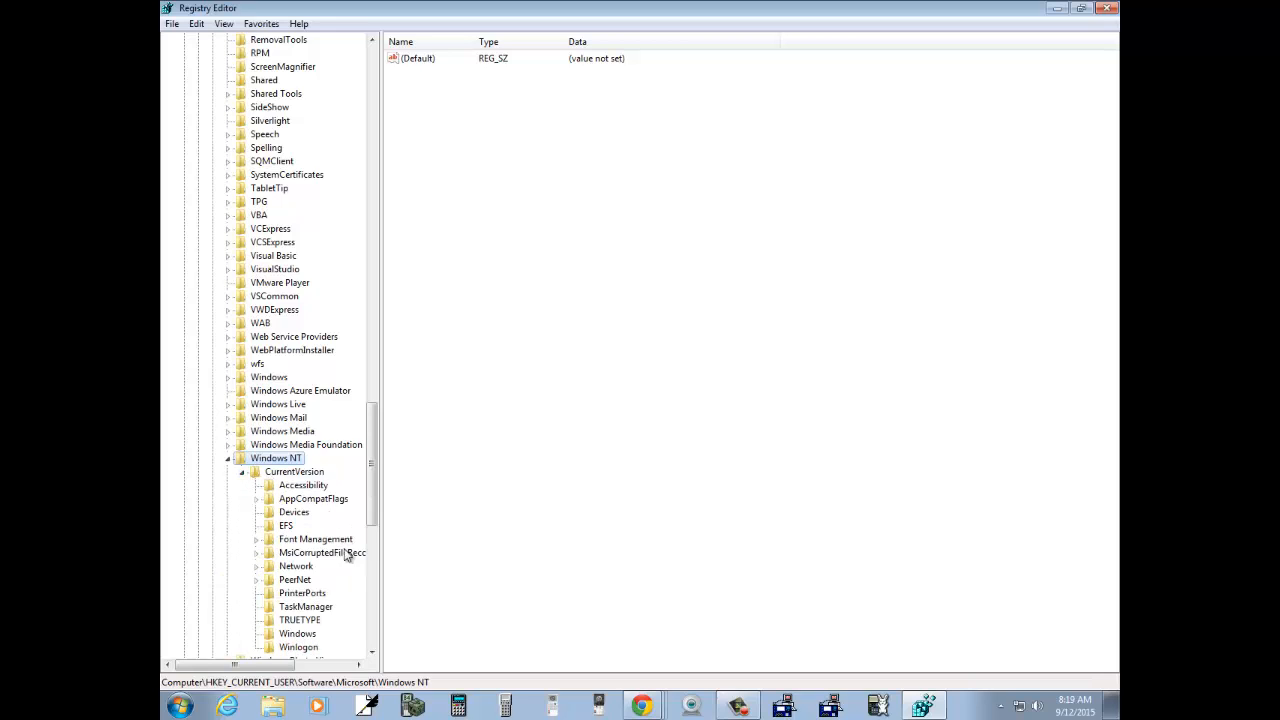
left_click(372, 650)
double_click(372, 650)
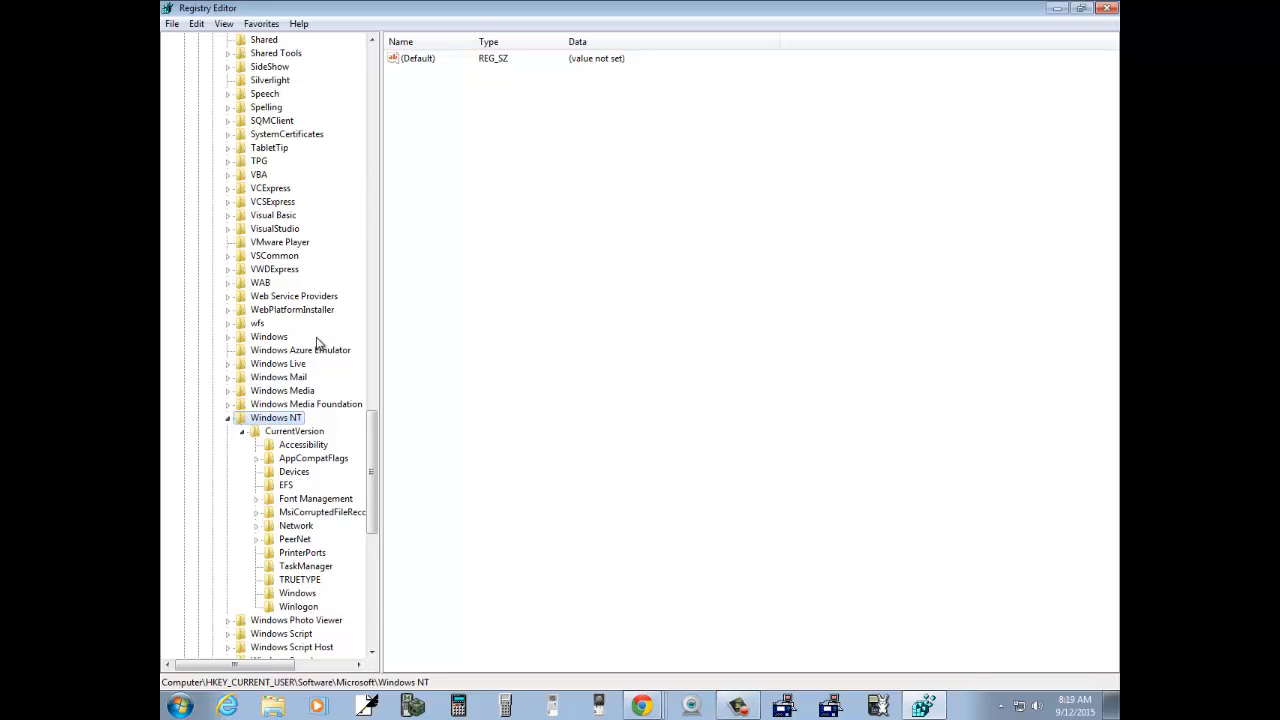
Open the Run key in Windows\CurrentVersion under the Microsoft key
left_click(270, 338)
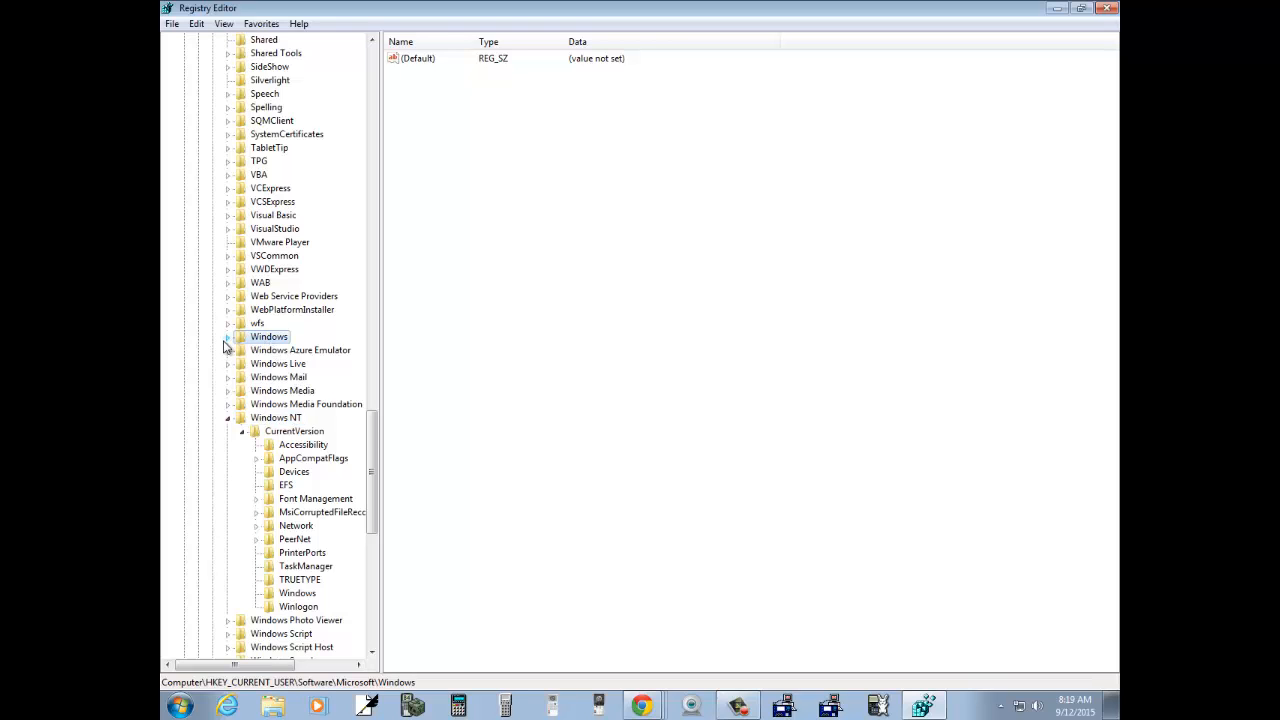
left_click(230, 339)
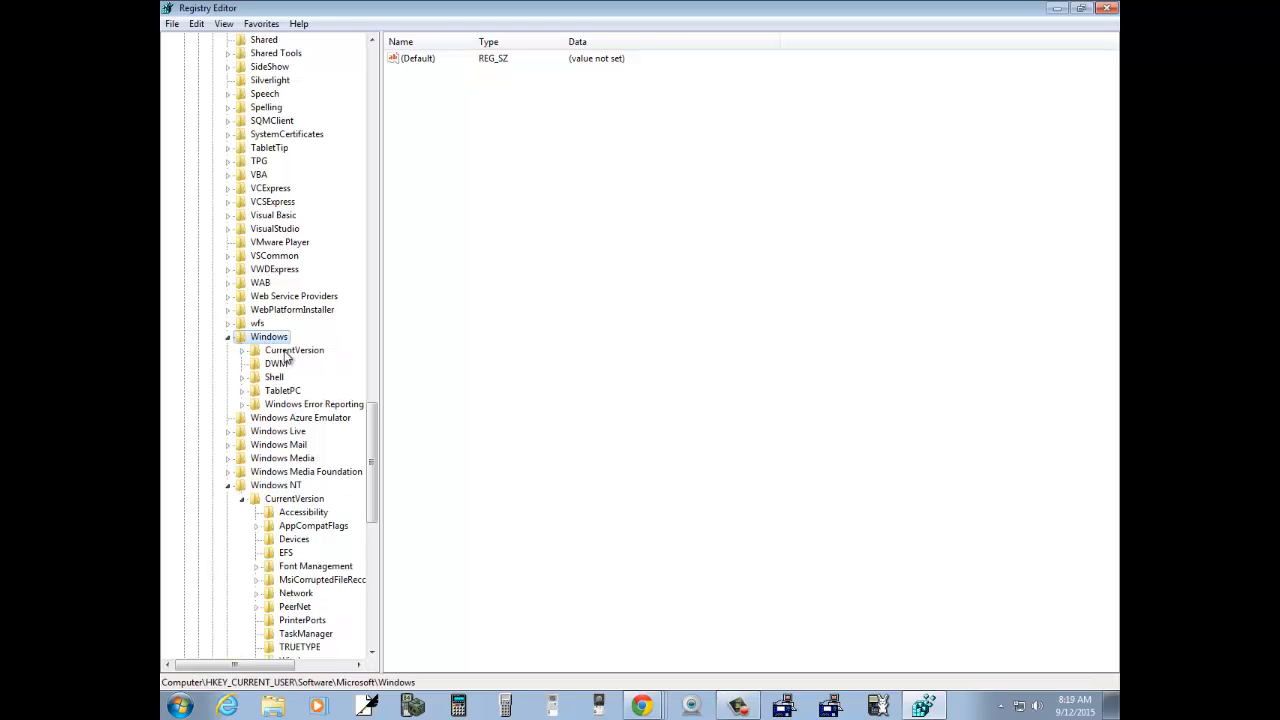
left_click(243, 351)
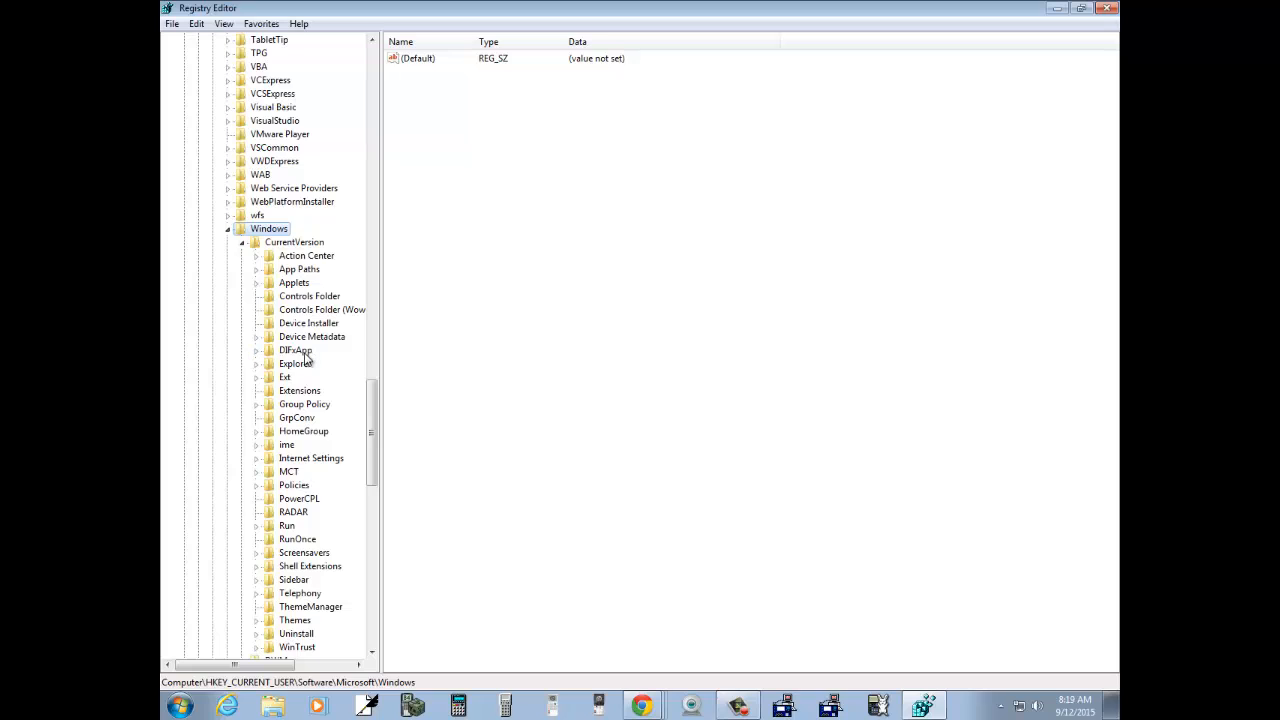
left_click(289, 527)
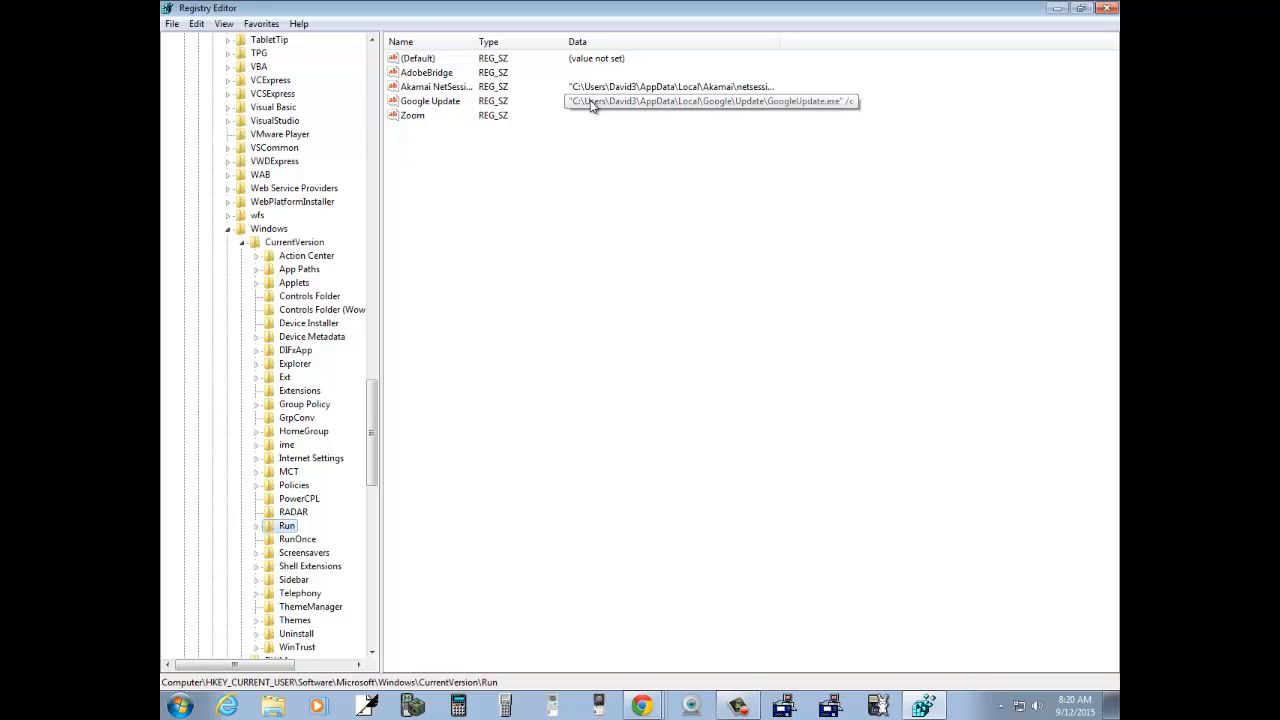
Examine the AdobeBridge, Zoom, Google Update and Akamai startup entries in the Run key, leaving none selected
left_click(430, 74)
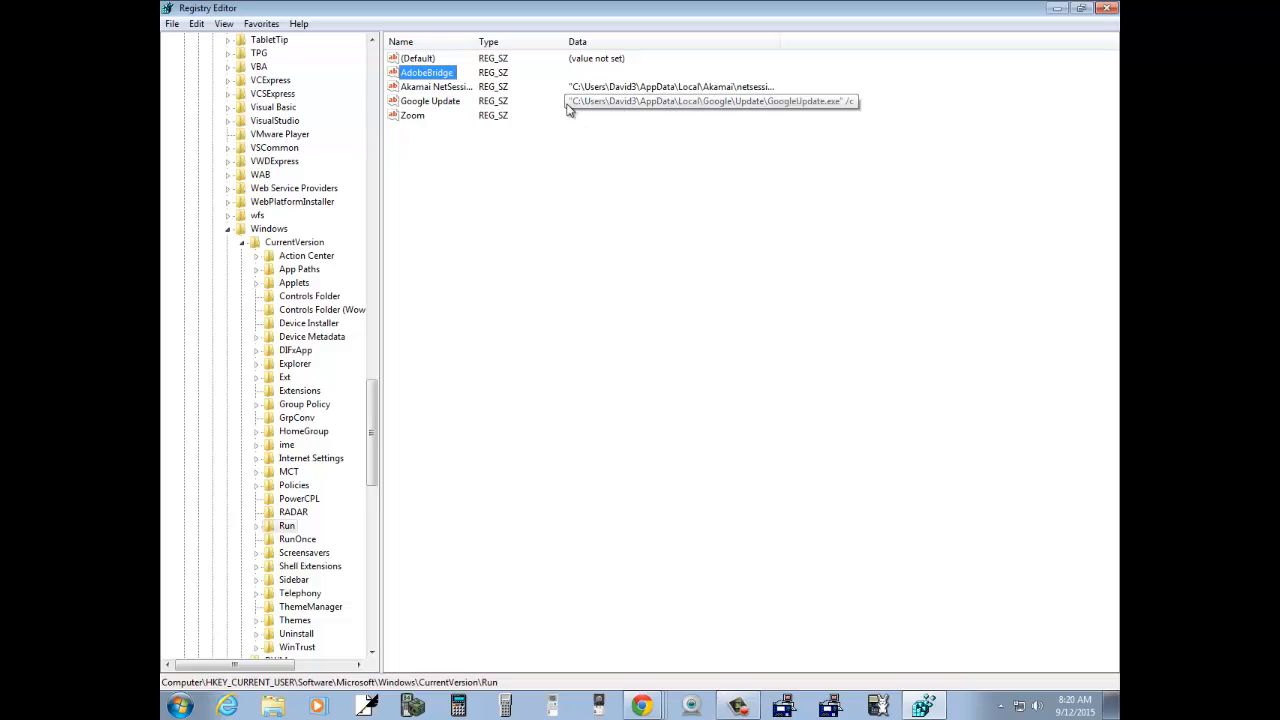
left_click(416, 118)
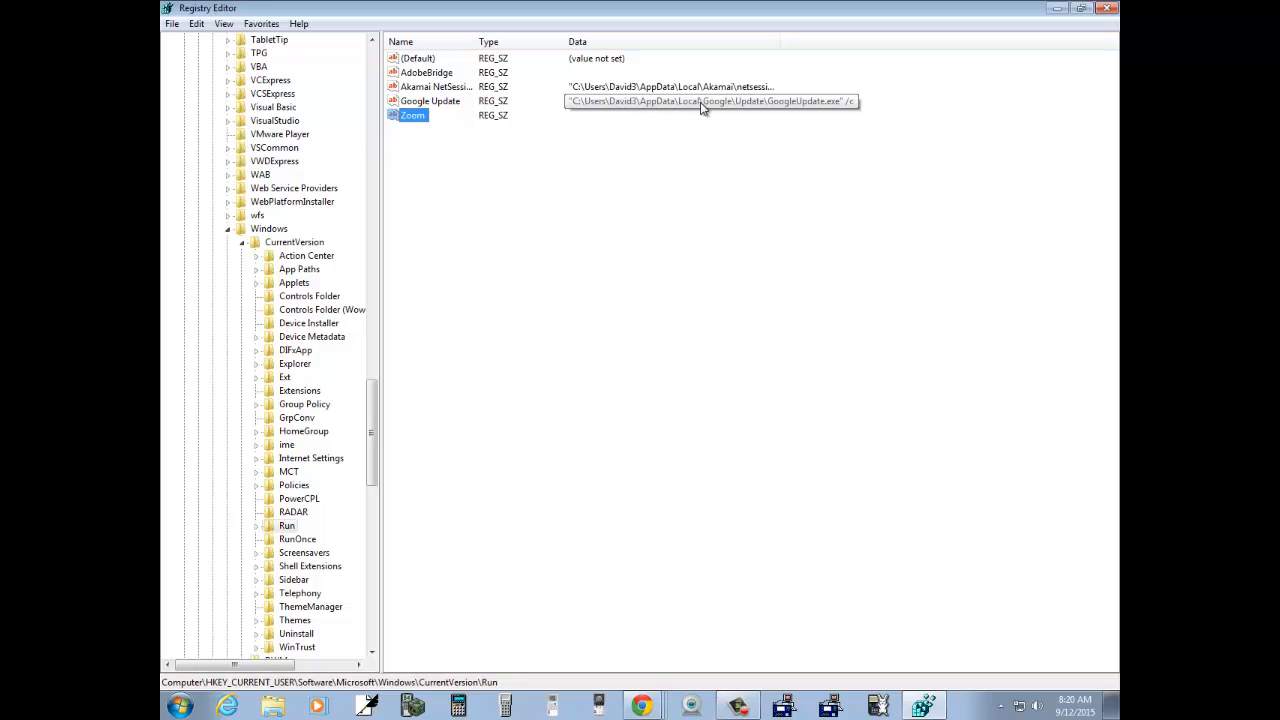
left_click(443, 102)
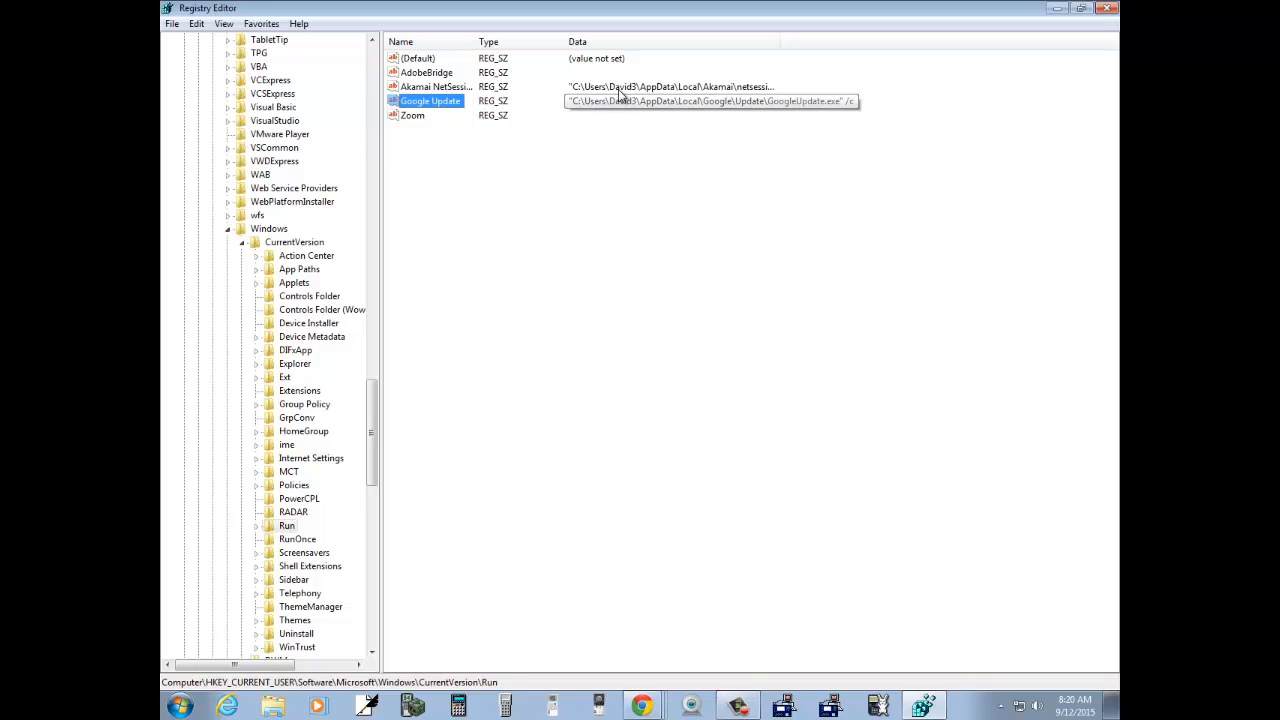
left_click(605, 87)
left_click(455, 89)
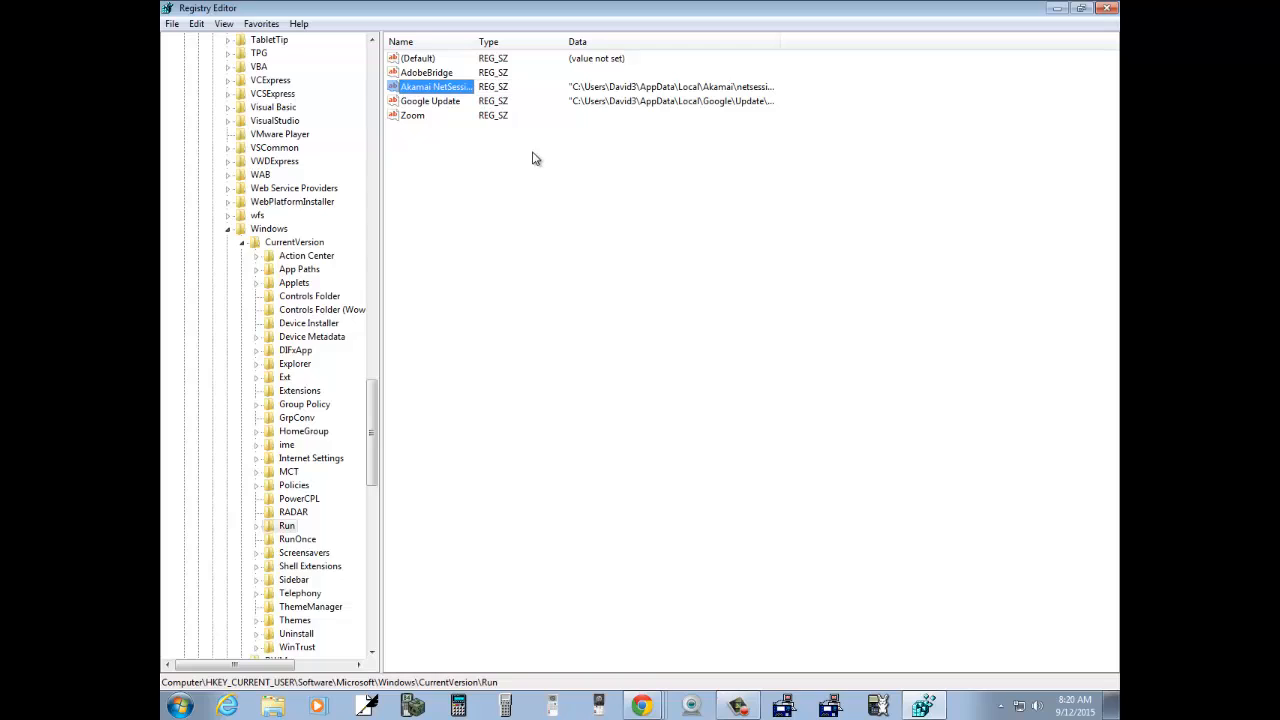
left_click(426, 161)
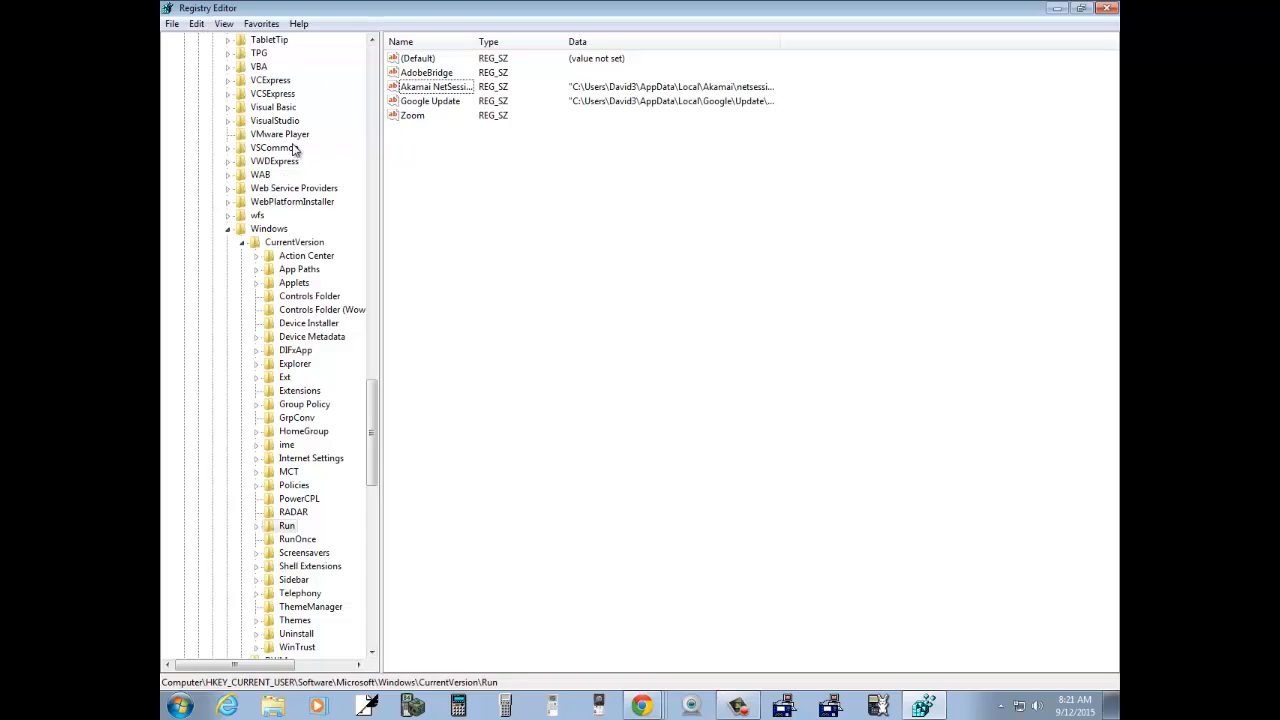
Add a new subkey under the Run key
left_click(197, 24)
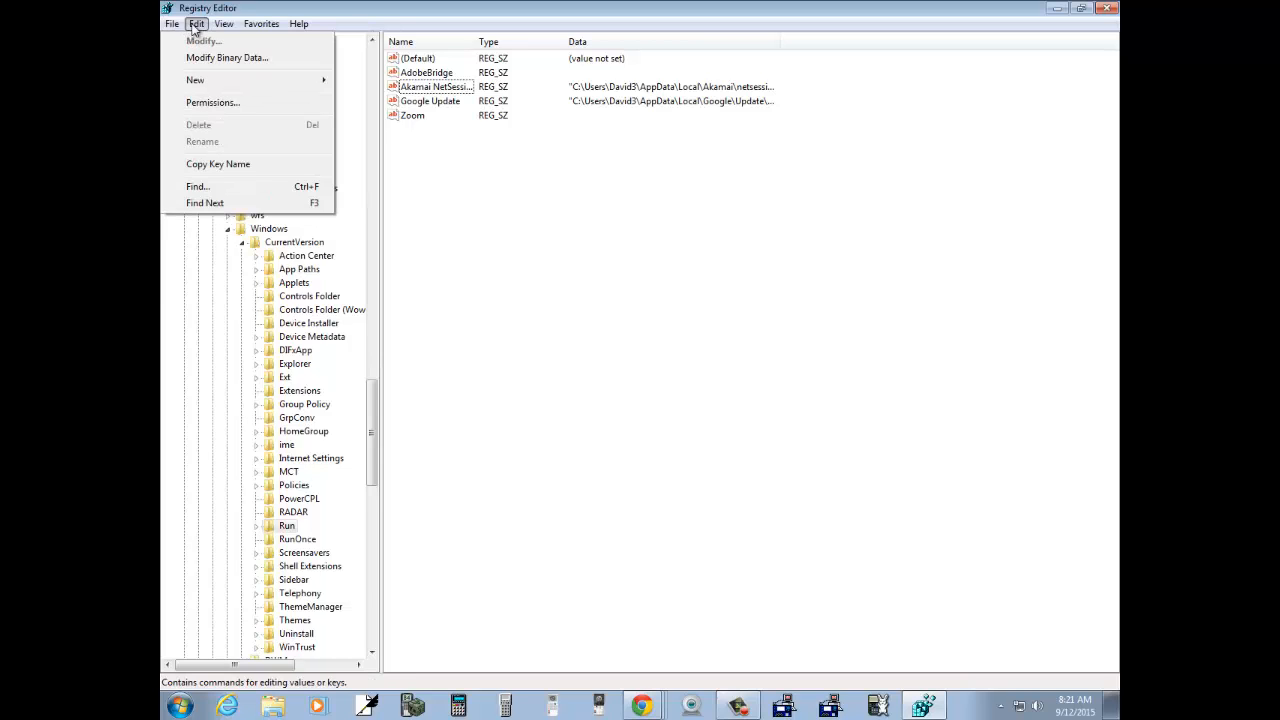
mouse_move(215, 28)
mouse_move(197, 83)
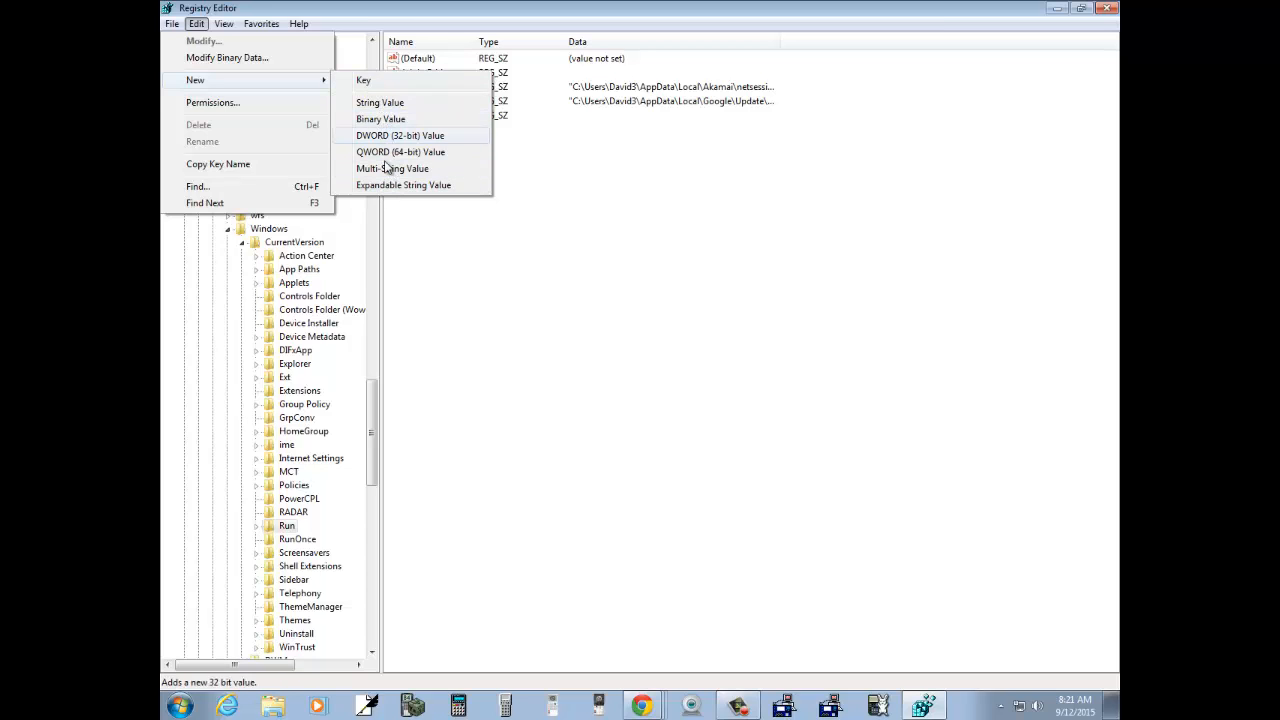
left_click(374, 84)
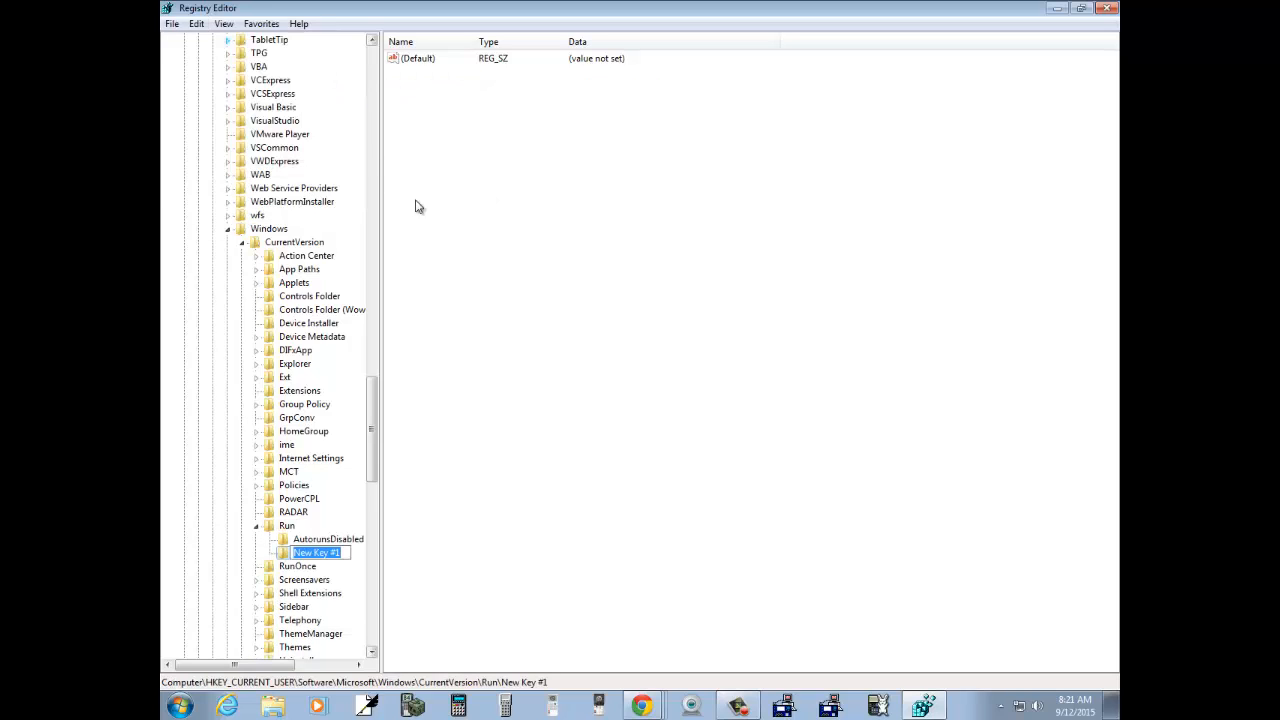
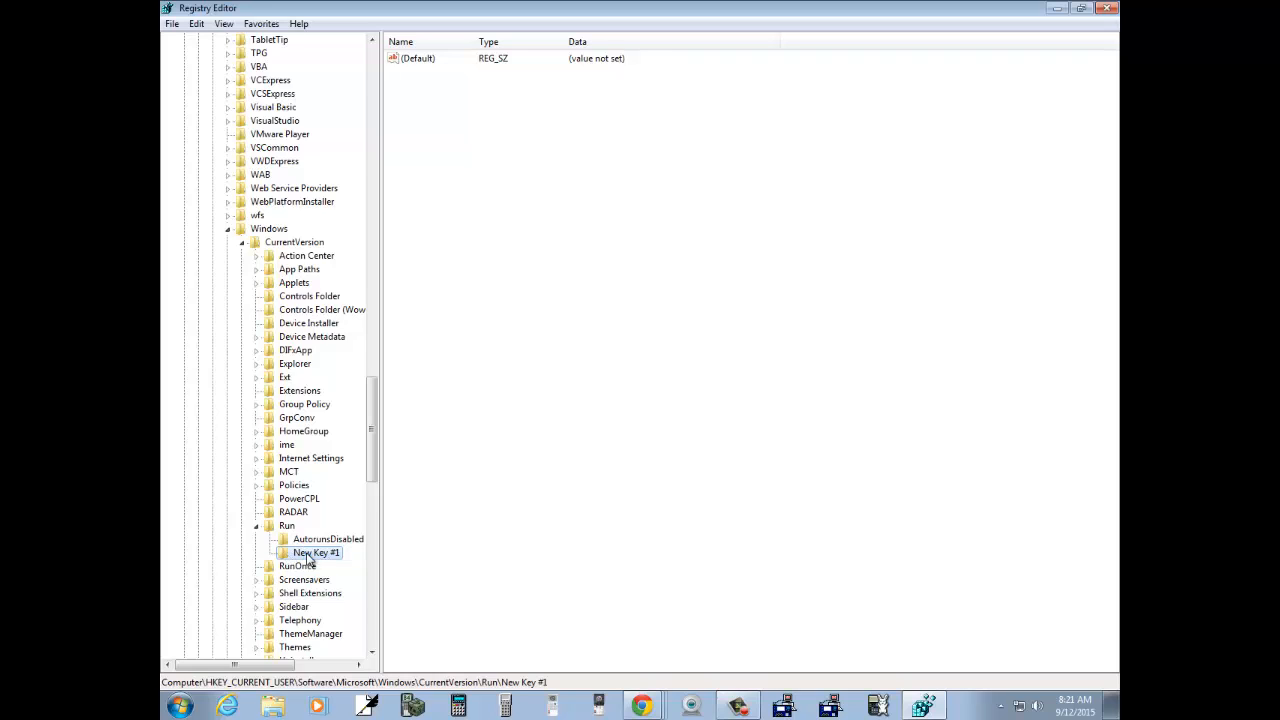
Delete the New Key #1 subkey under the Run key and confirm its permanent removal
right_click(312, 553)
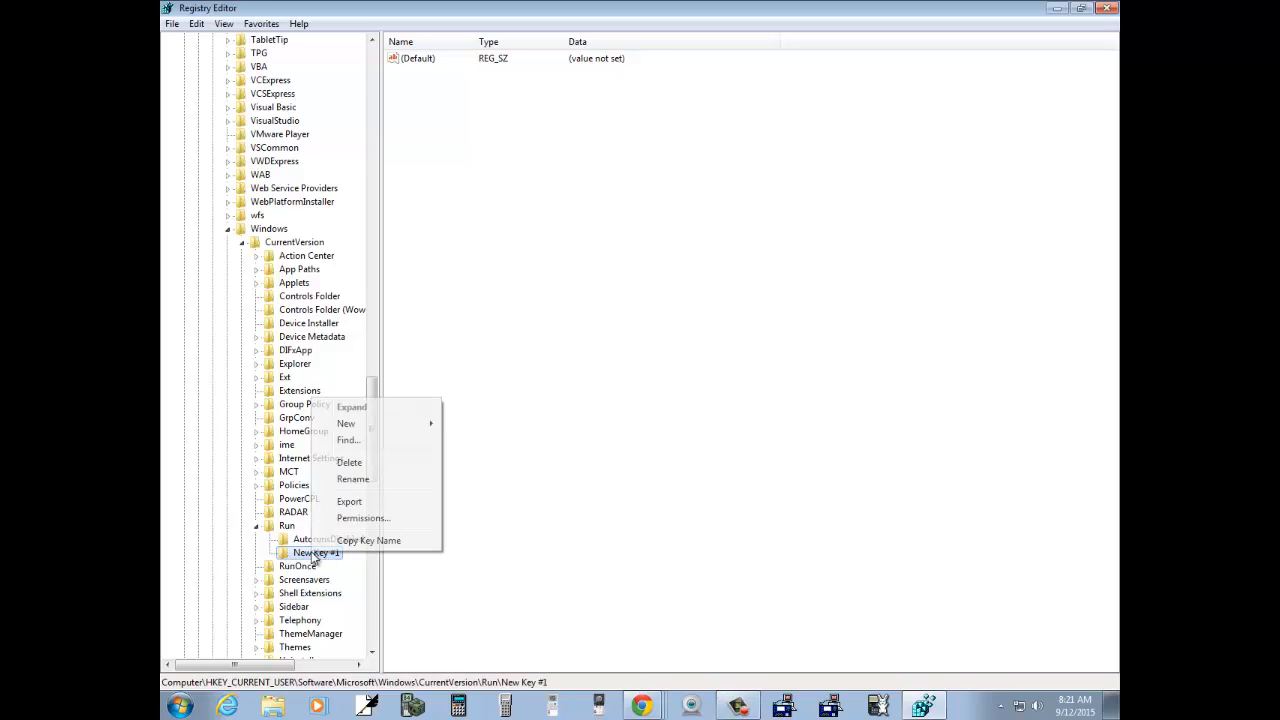
left_click(350, 463)
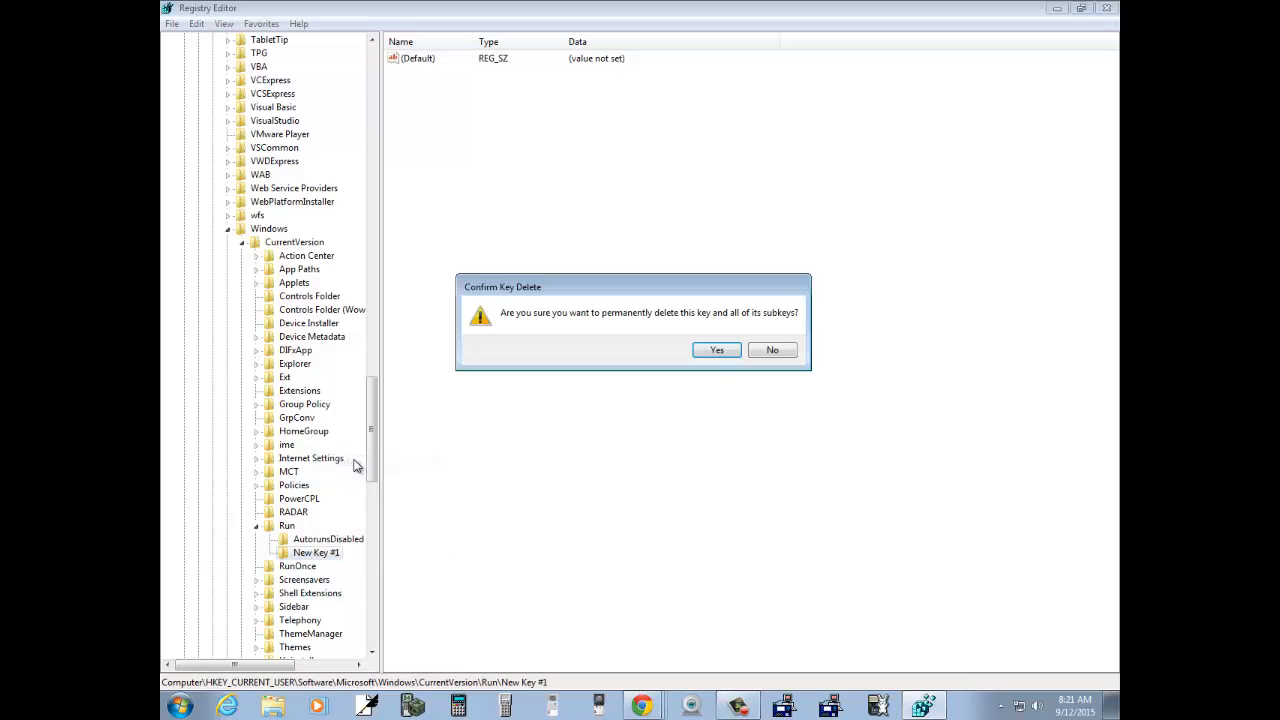
left_click(718, 351)
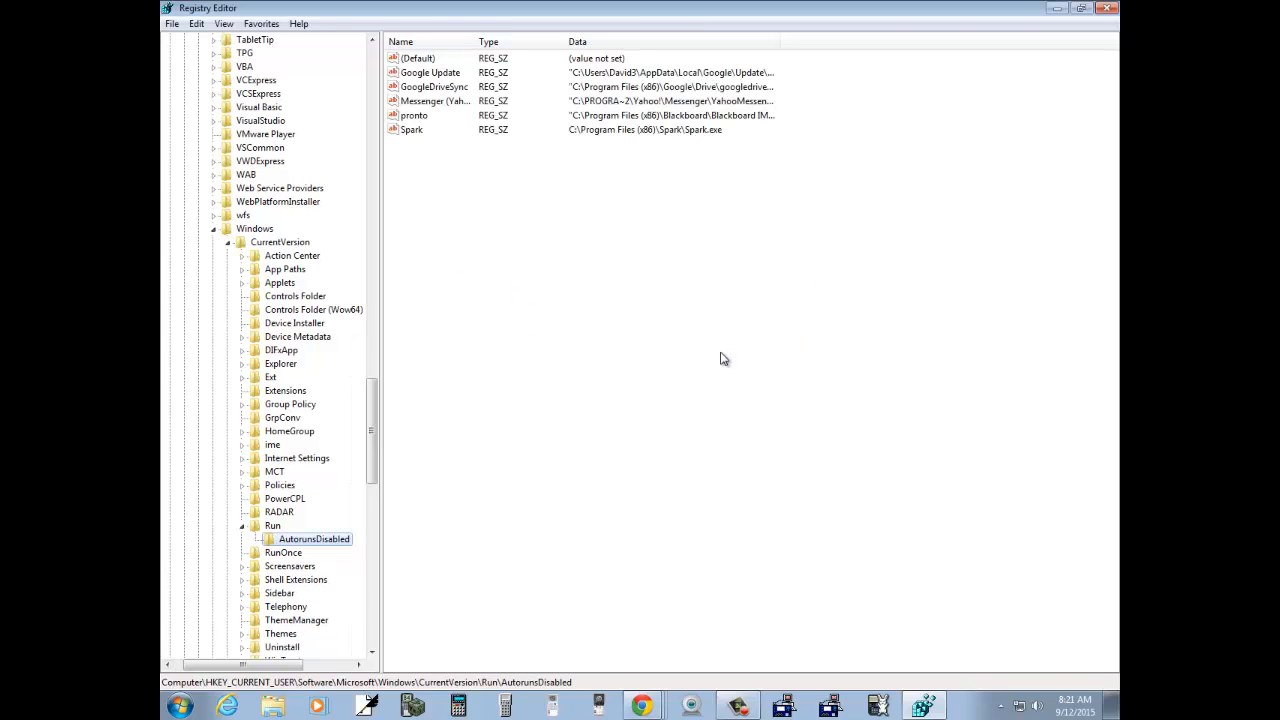
Add a new string value to the current user's Run key
left_click(272, 527)
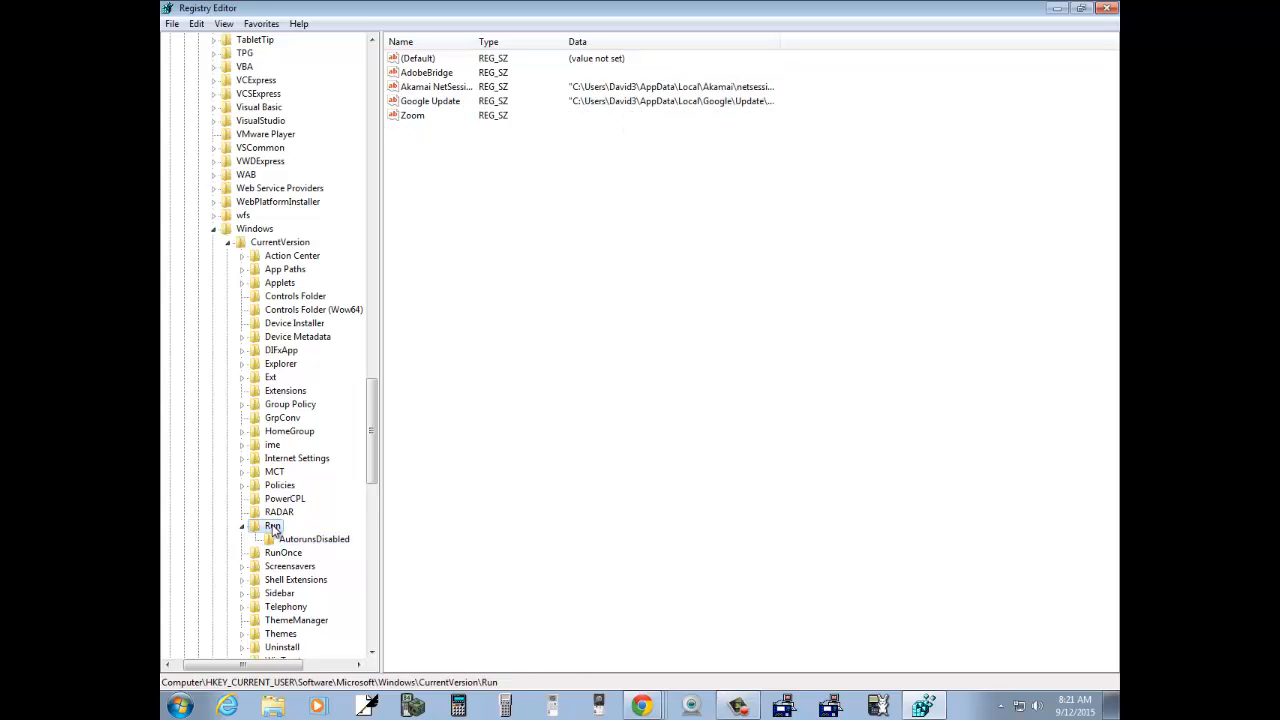
left_click(197, 24)
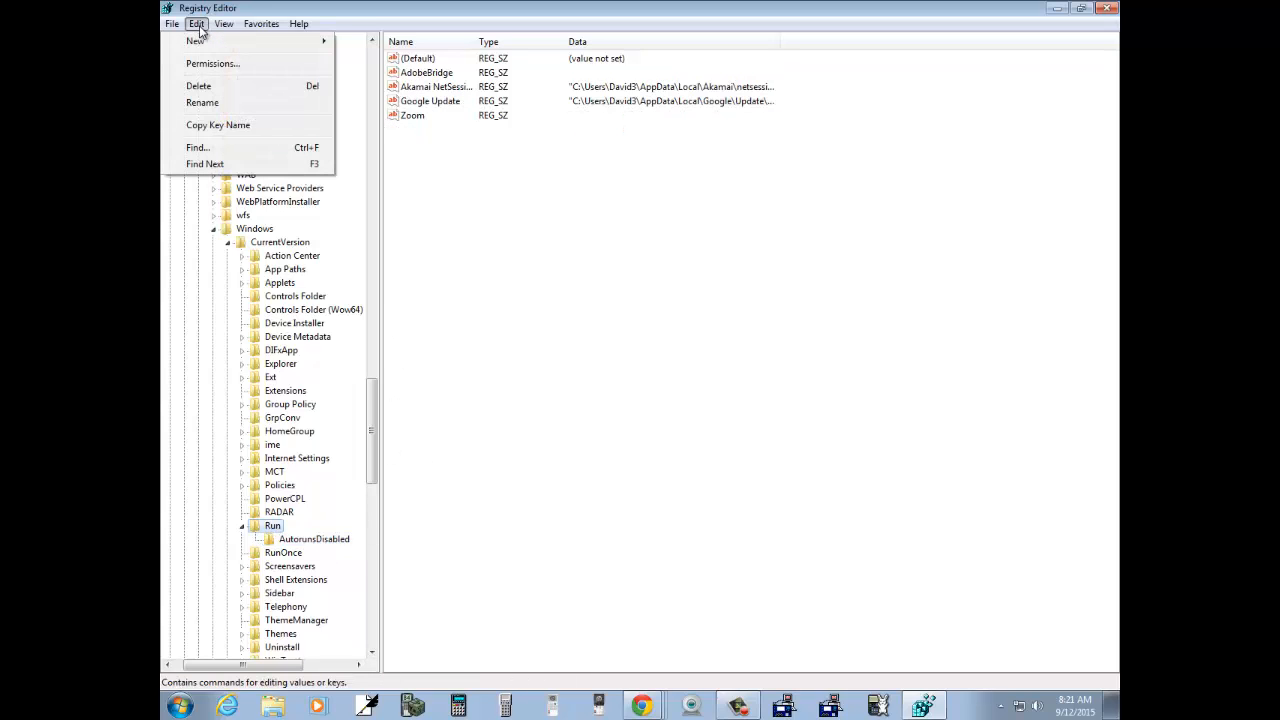
mouse_move(199, 45)
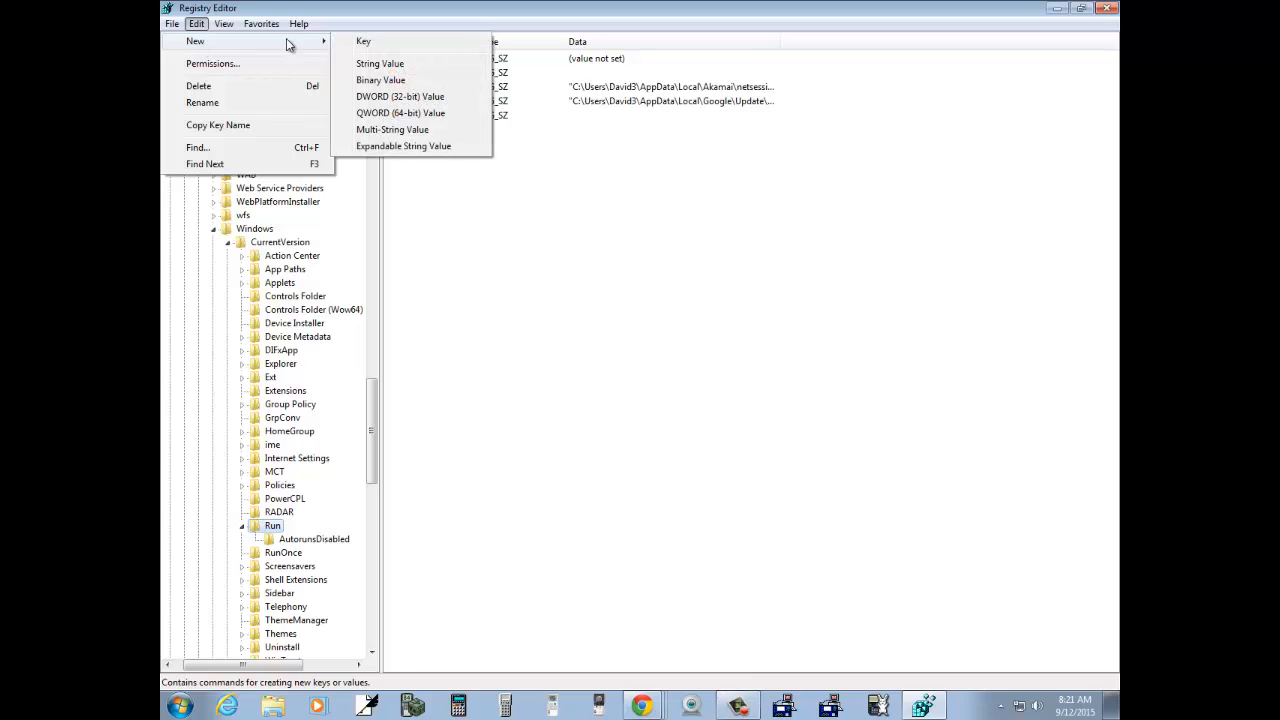
left_click(380, 64)
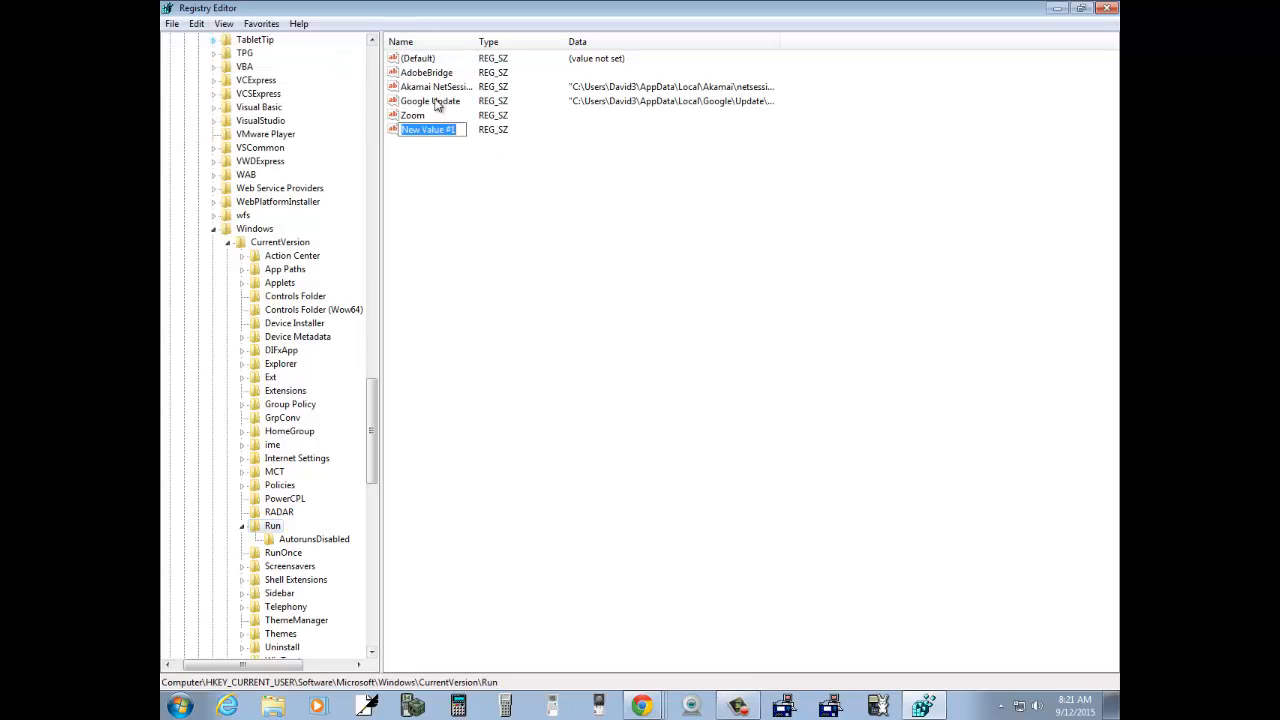
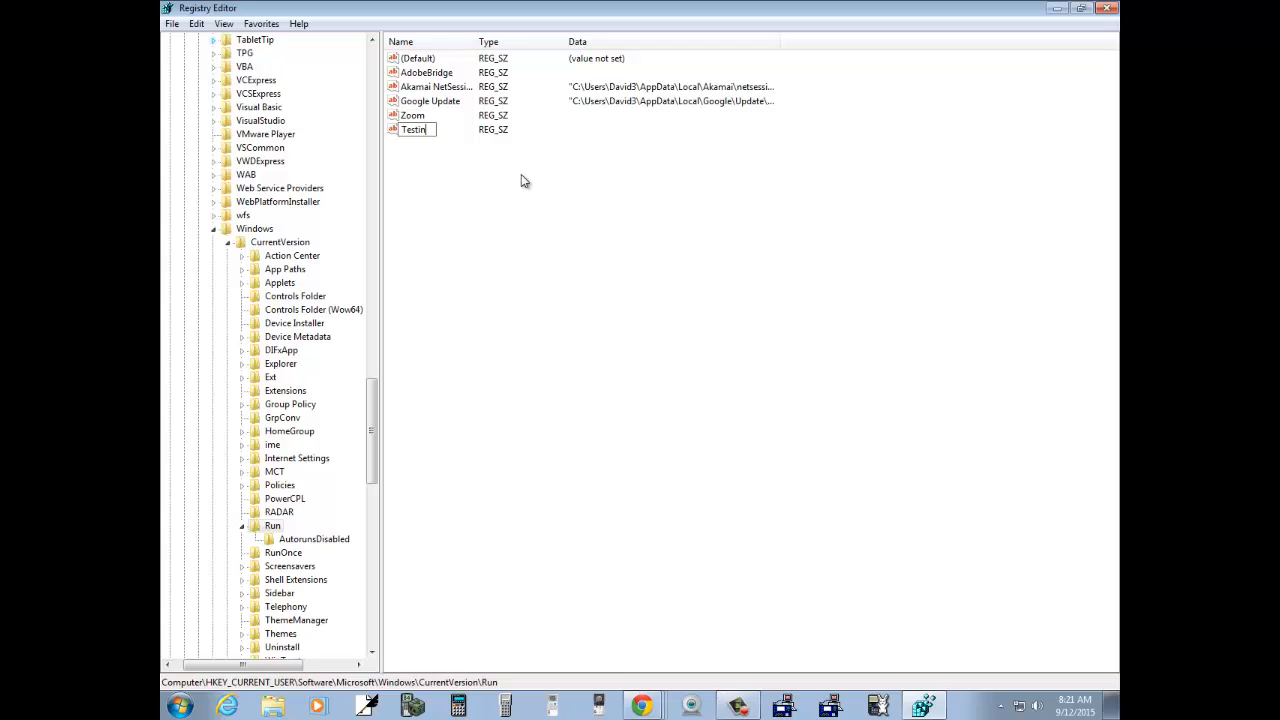
Name the new string value in the current user's Run key Testing
type("Testing")
key("Return")
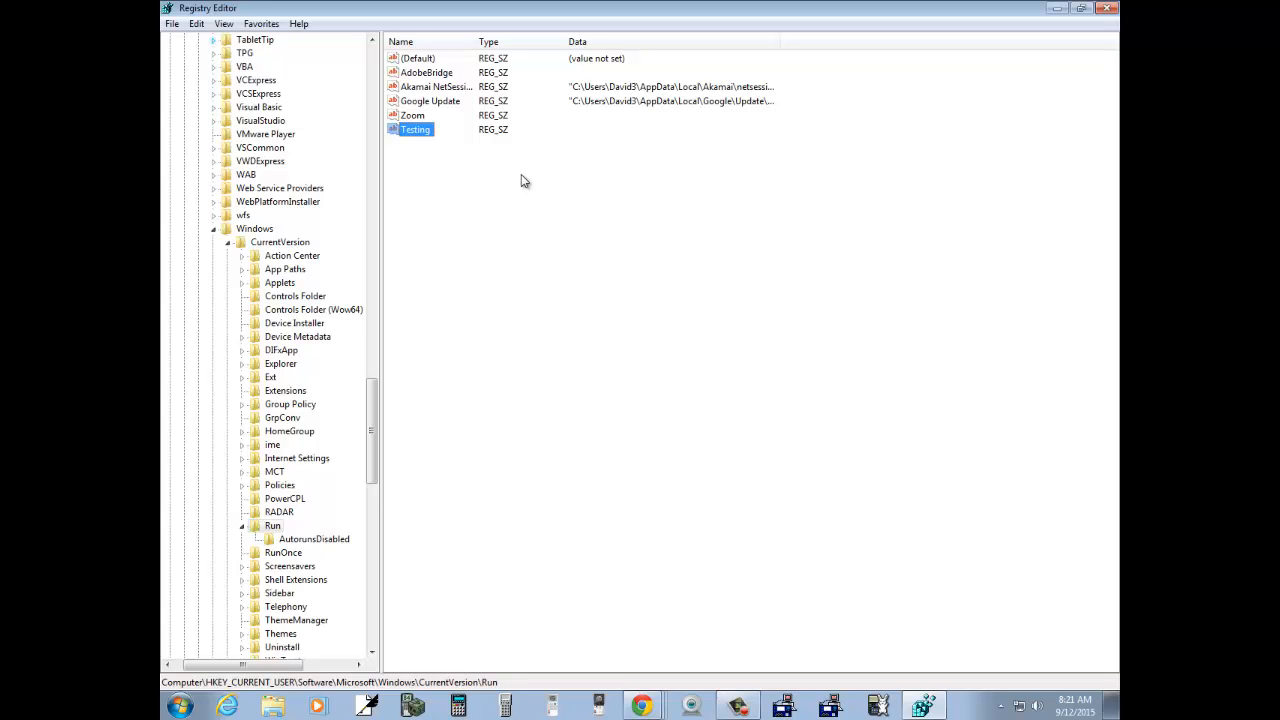
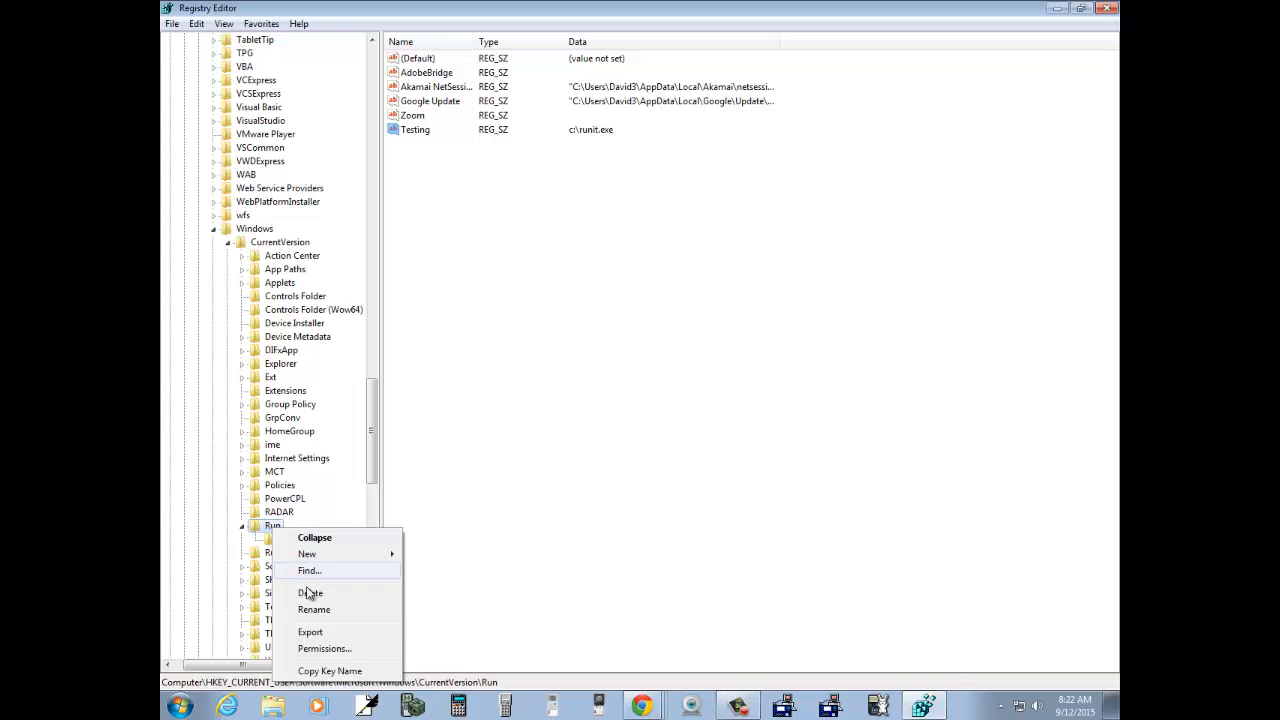
Export the current user's Run key branch as the registration file backuprun.reg in the aaa folder on drive C:
left_click(309, 634)
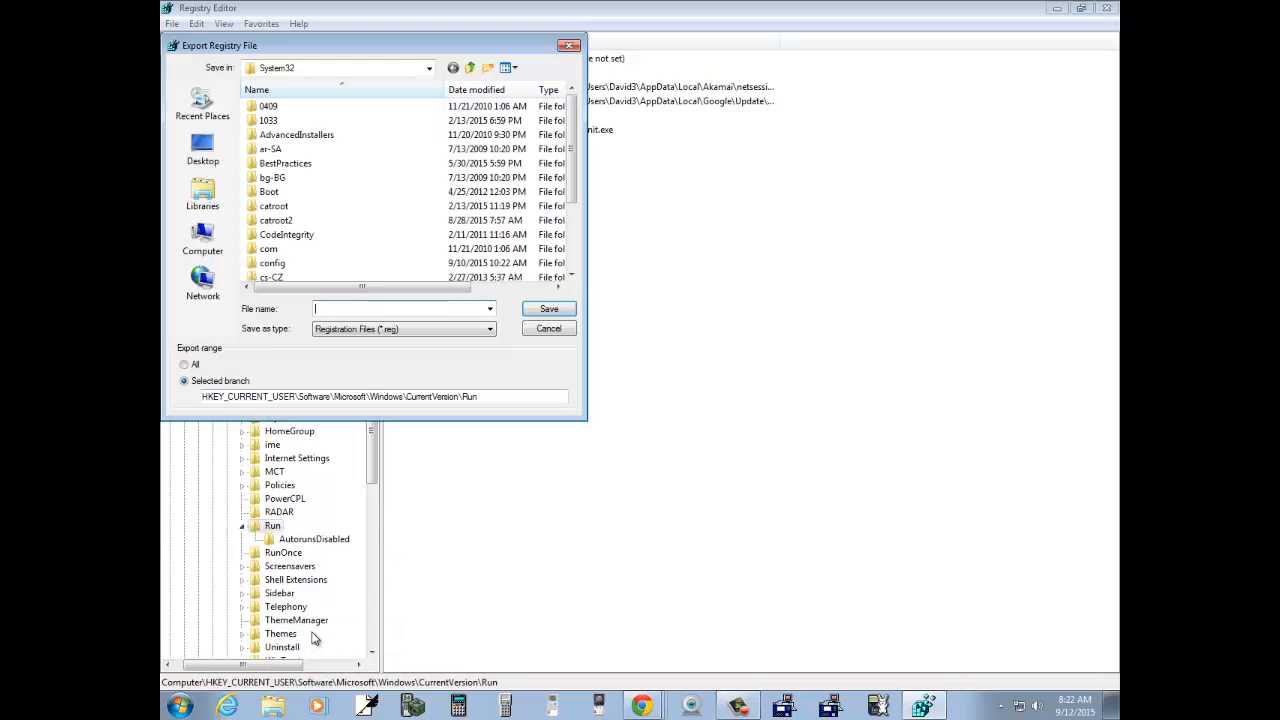
left_click(205, 237)
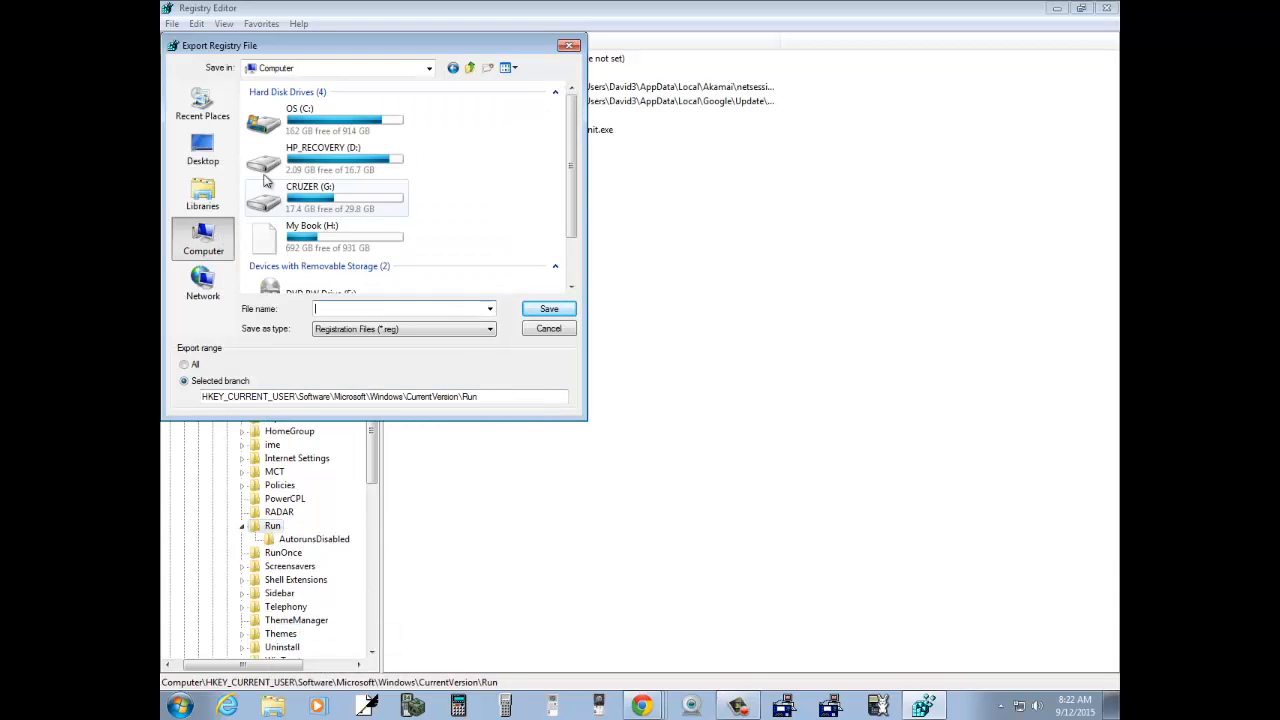
double_click(325, 120)
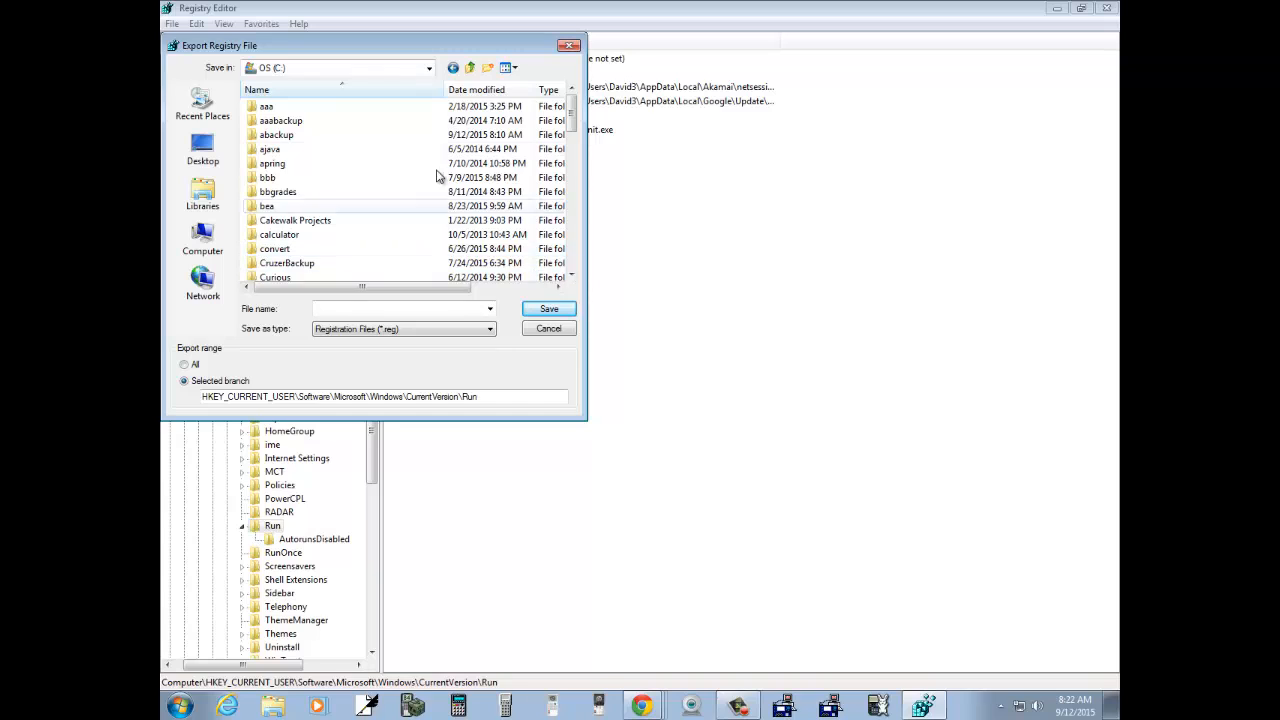
double_click(266, 106)
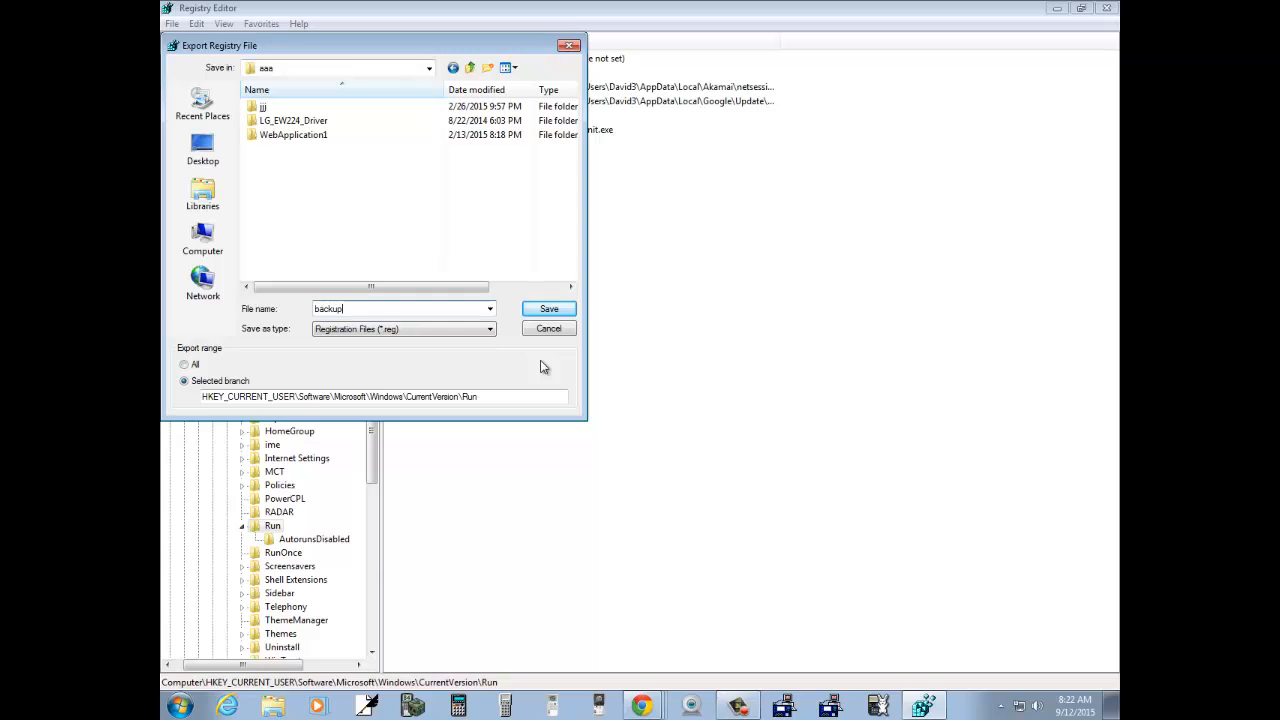
type("run.reg")
left_click(549, 311)
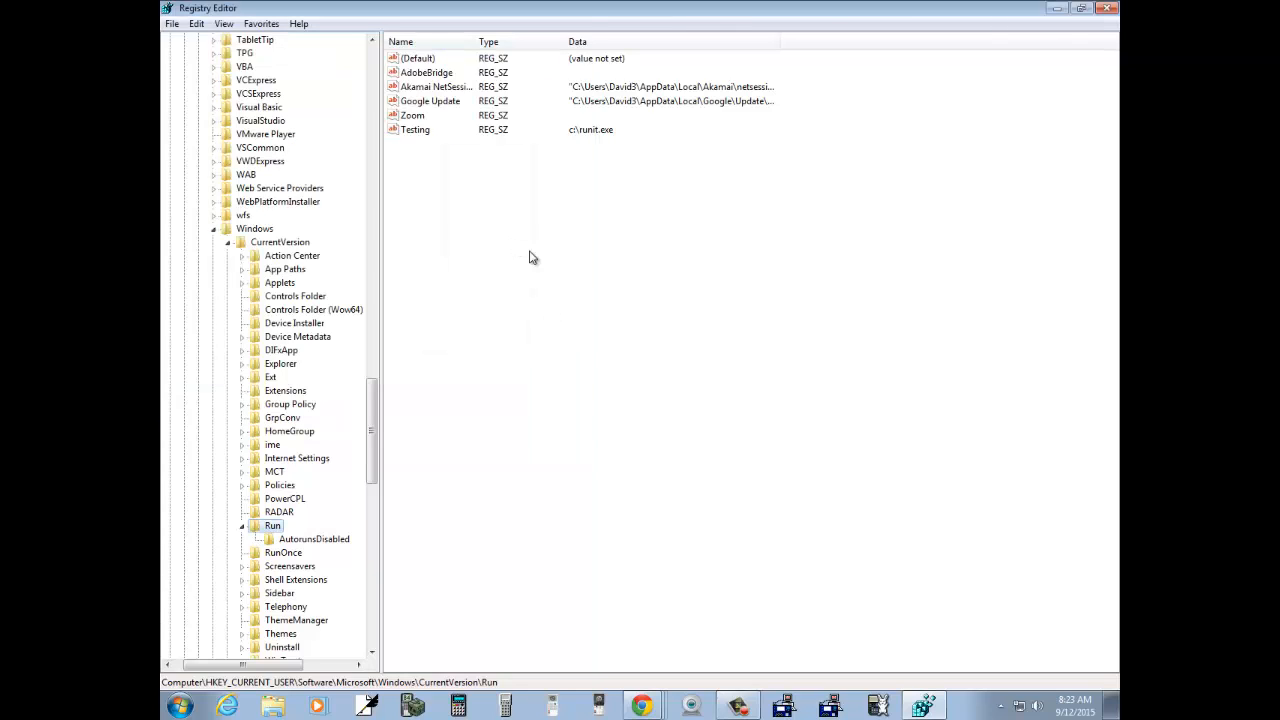
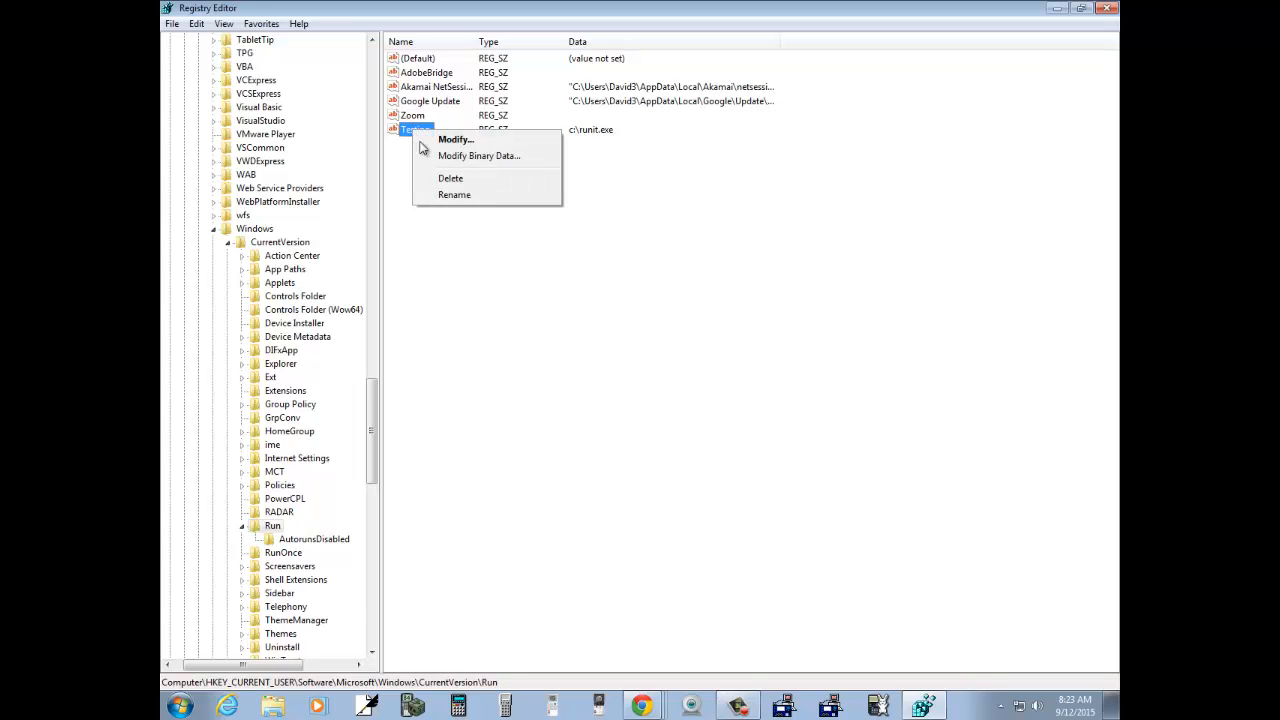
Show the editing commands available for the Testing value in the current user's Run key
left_click(196, 23)
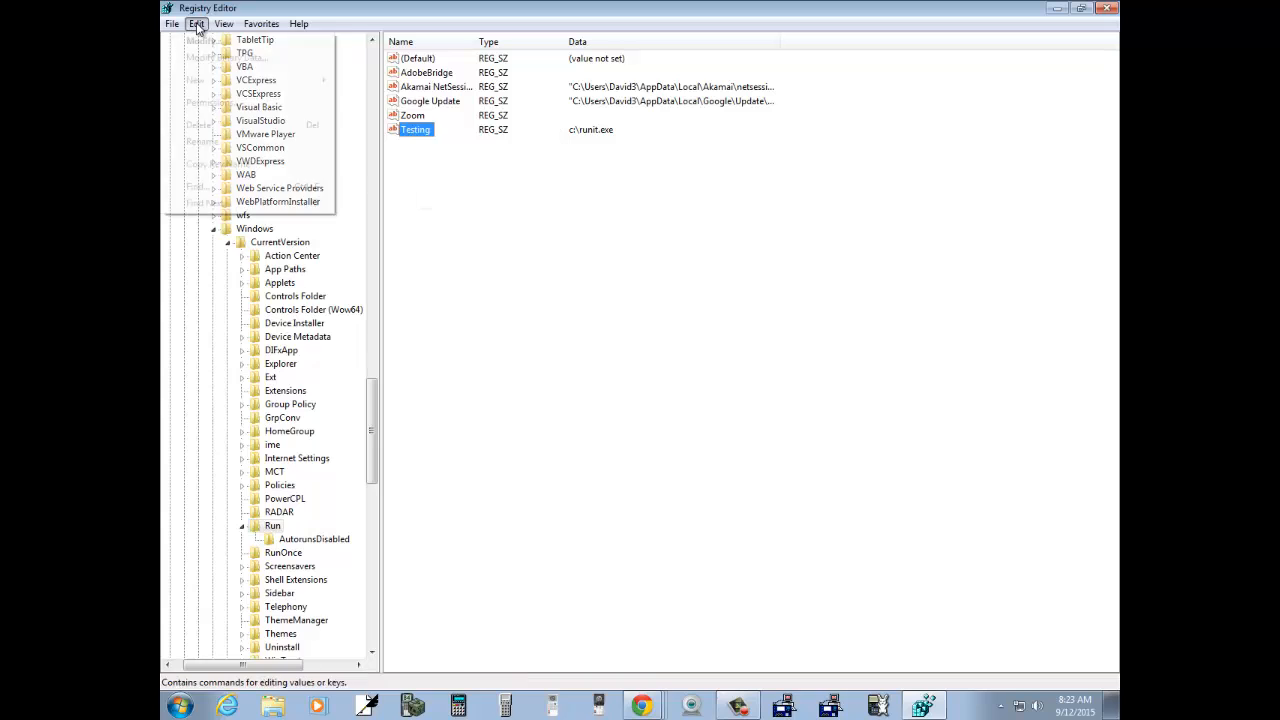
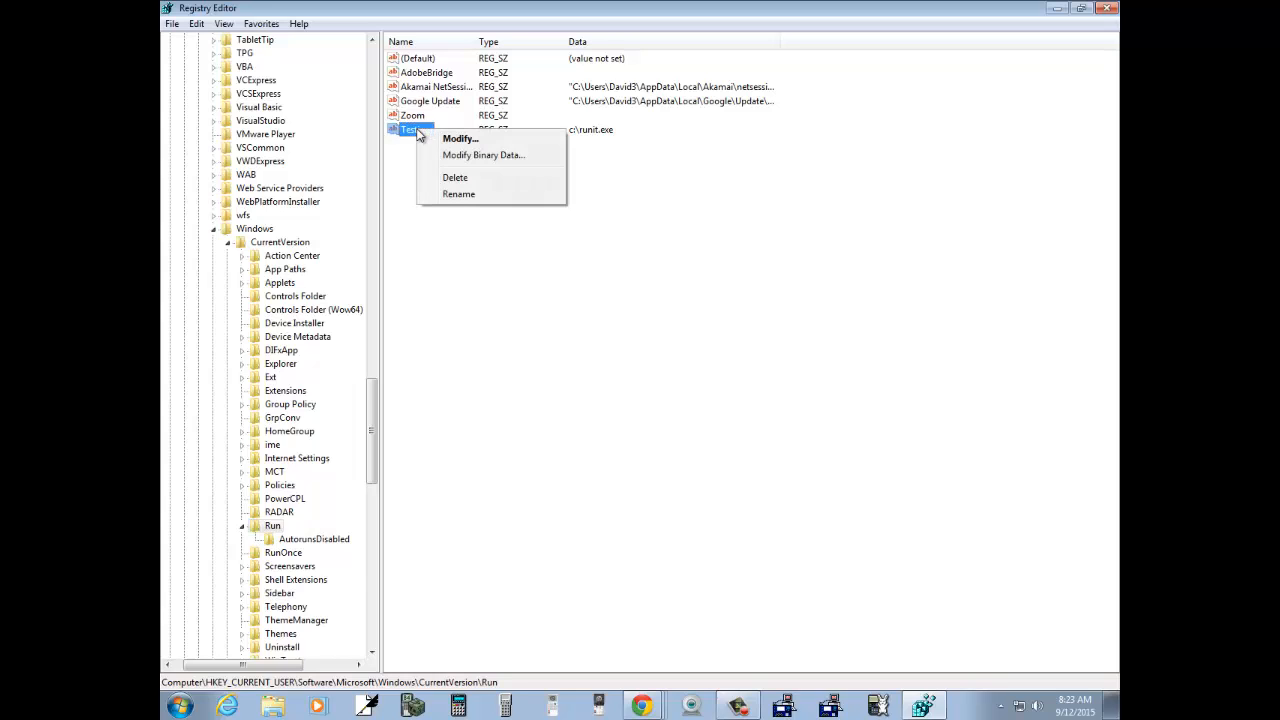
Delete the Testing value from the current user's Run key and confirm the permanent deletion
left_click(458, 179)
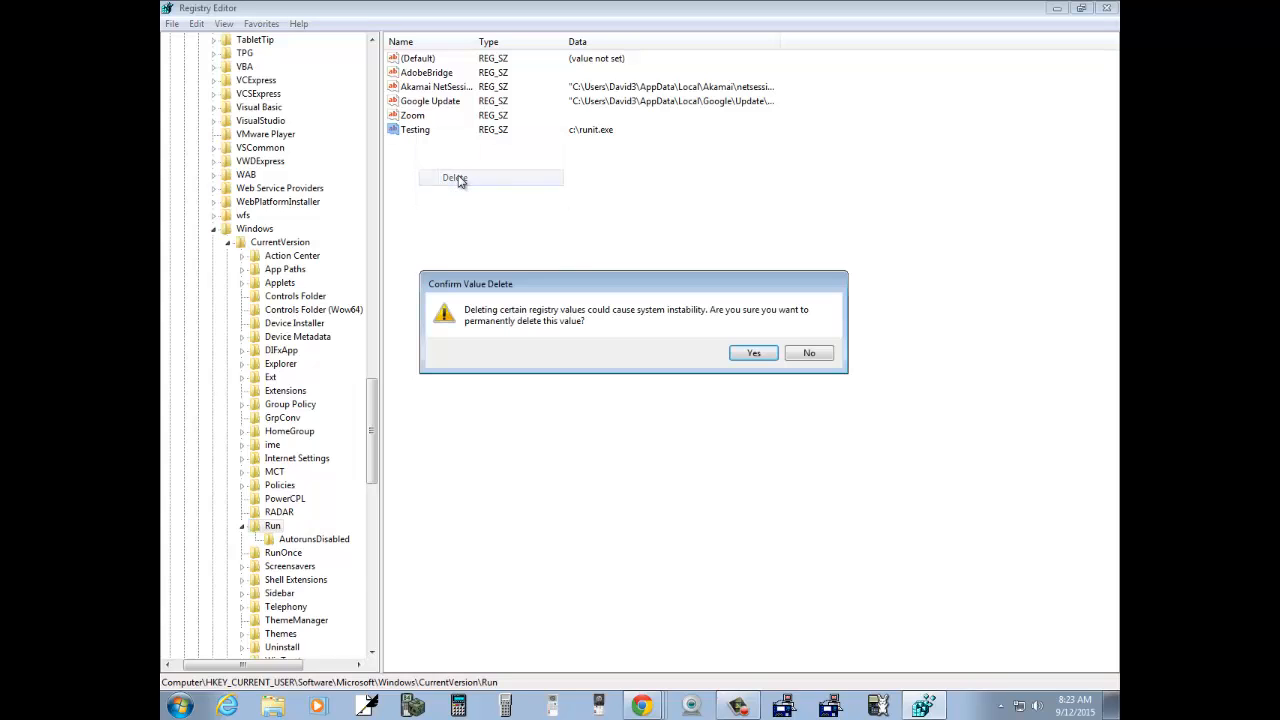
left_click(754, 354)
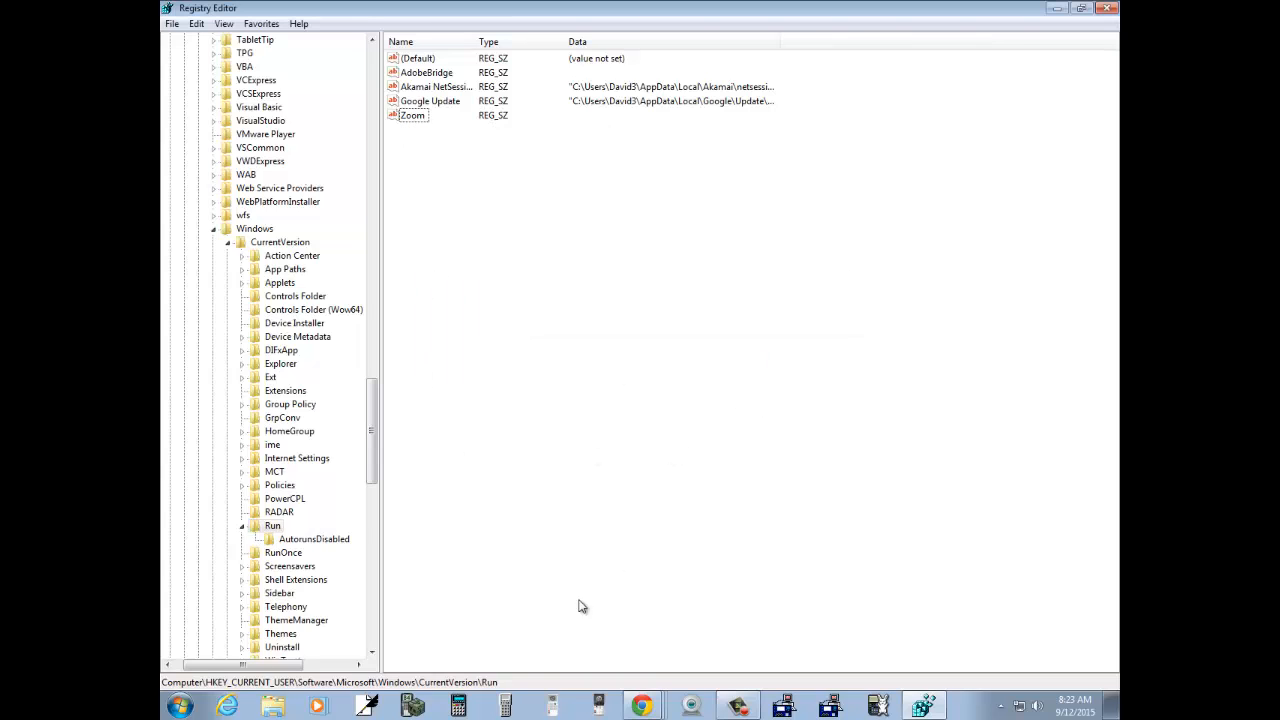
Switch to Windows Explorer, go to the aaa folder on drive C:, and select the exported backuprun.reg file
left_click(274, 706)
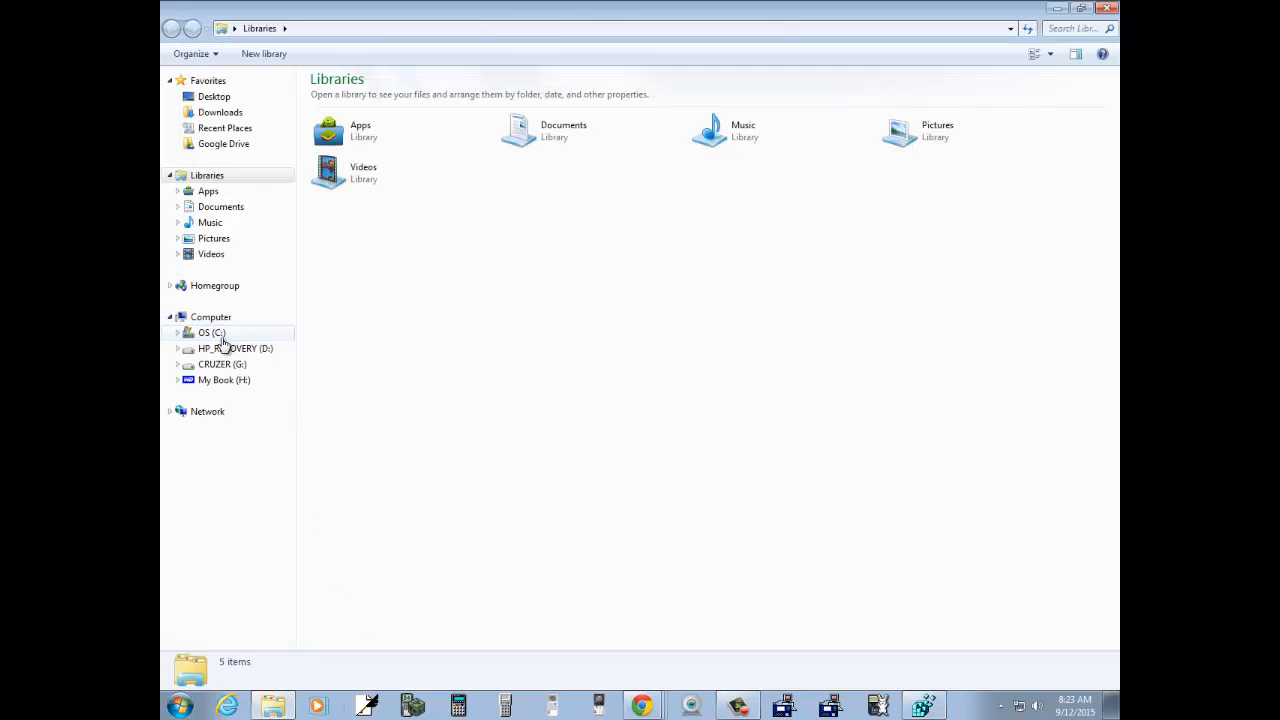
left_click(211, 334)
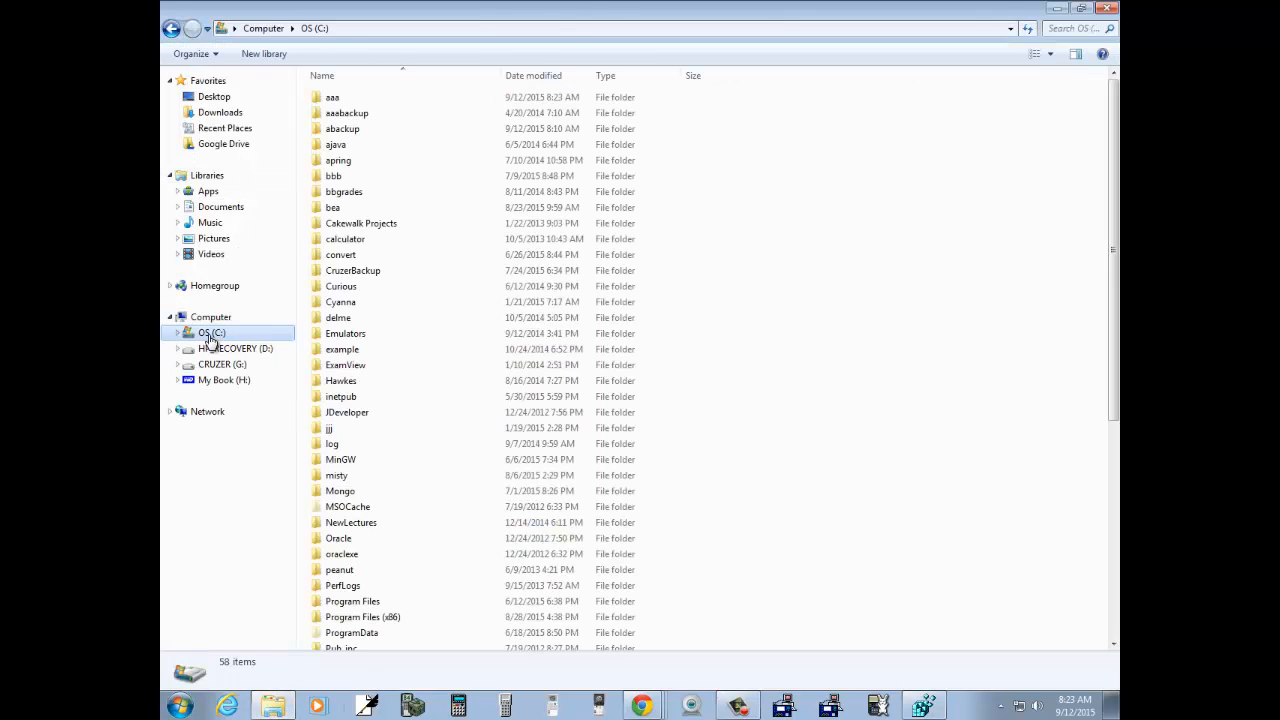
double_click(332, 100)
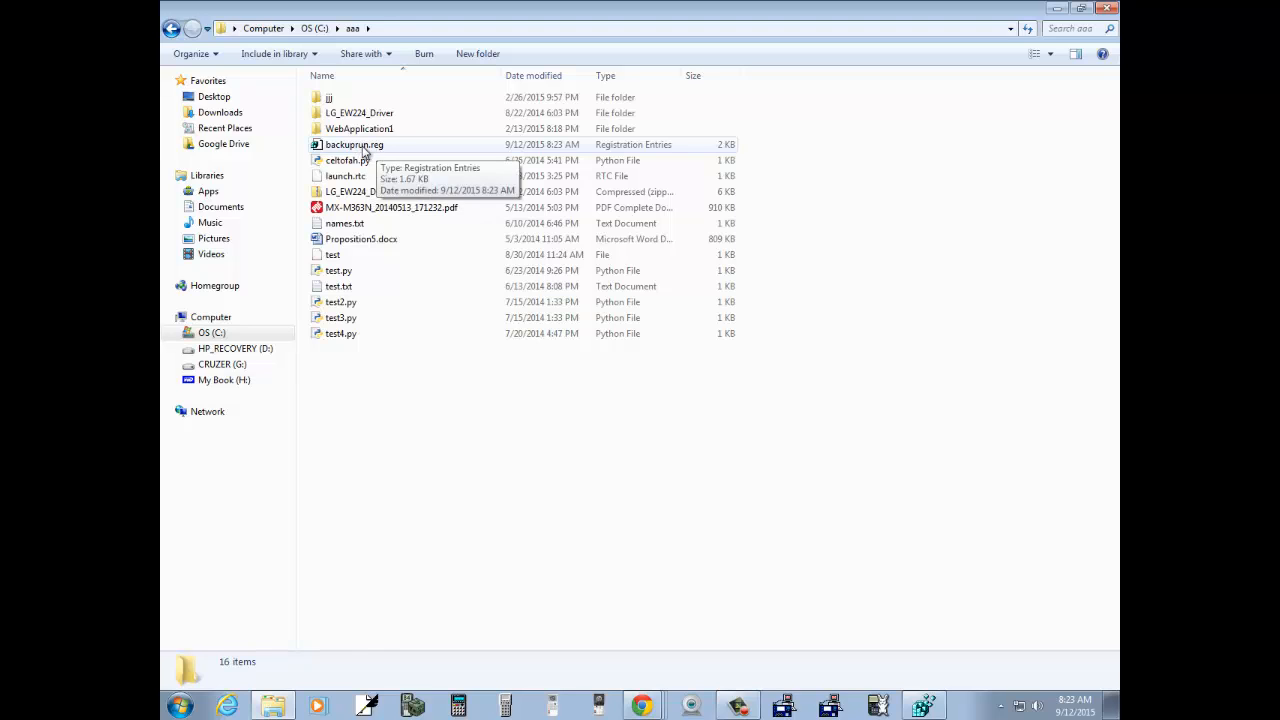
left_click(365, 152)
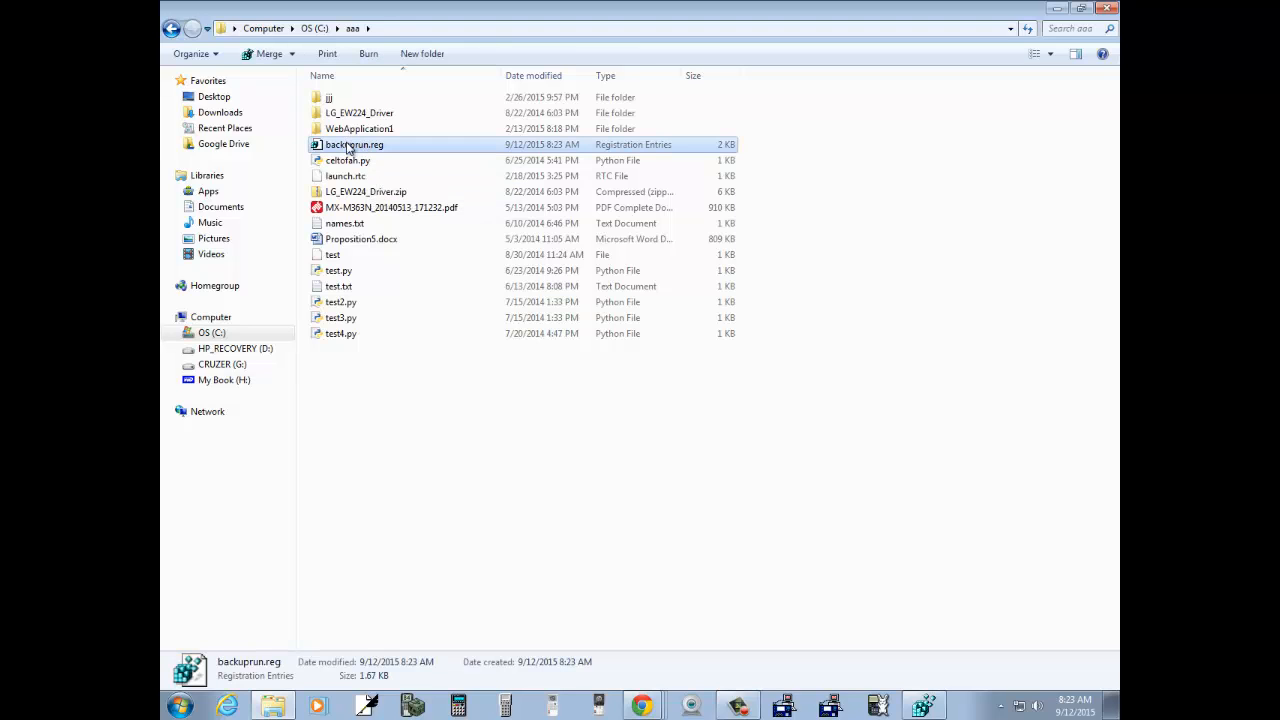
Open backuprun.reg with Notepad without making Notepad the default for this file type, and maximize its window
right_click(348, 150)
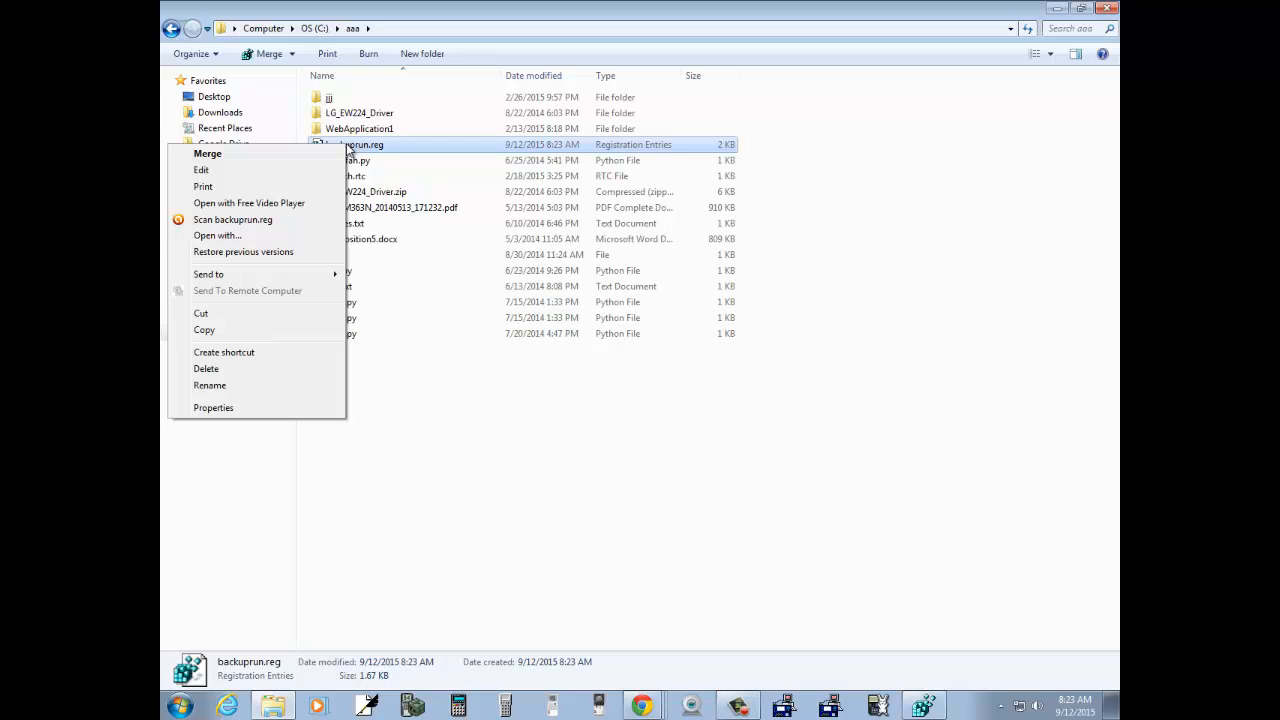
left_click(217, 236)
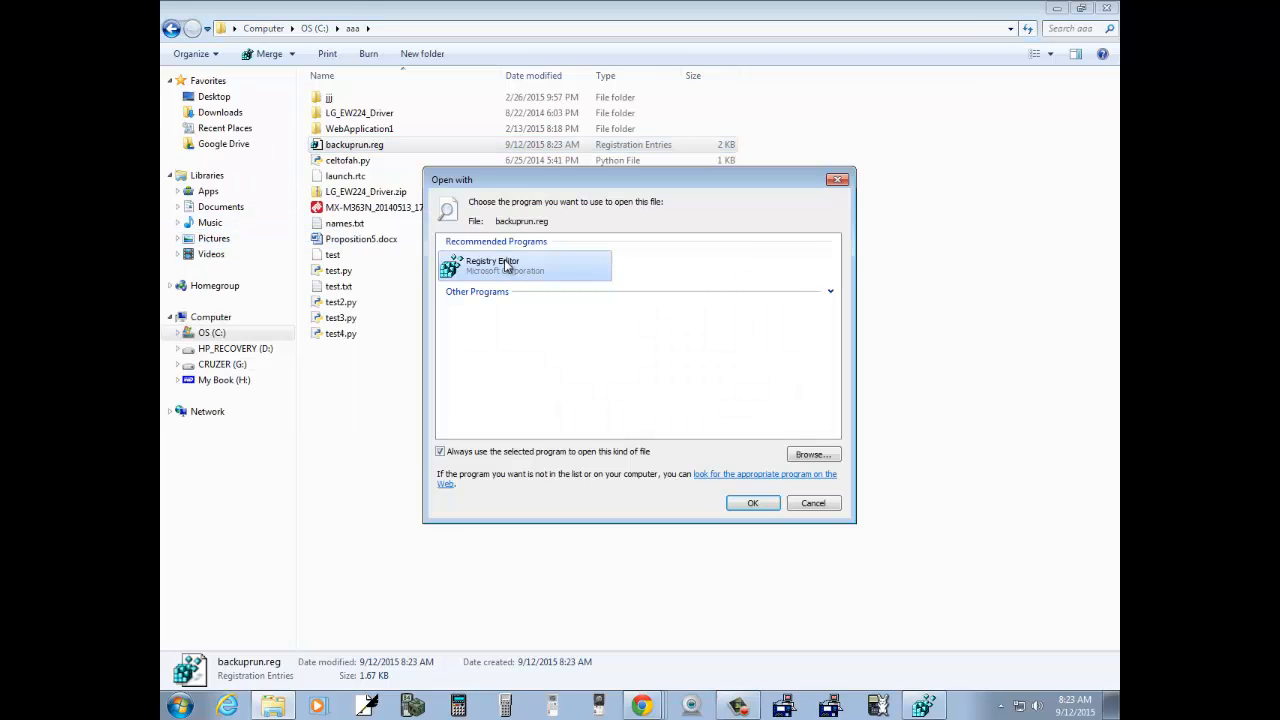
left_click(831, 291)
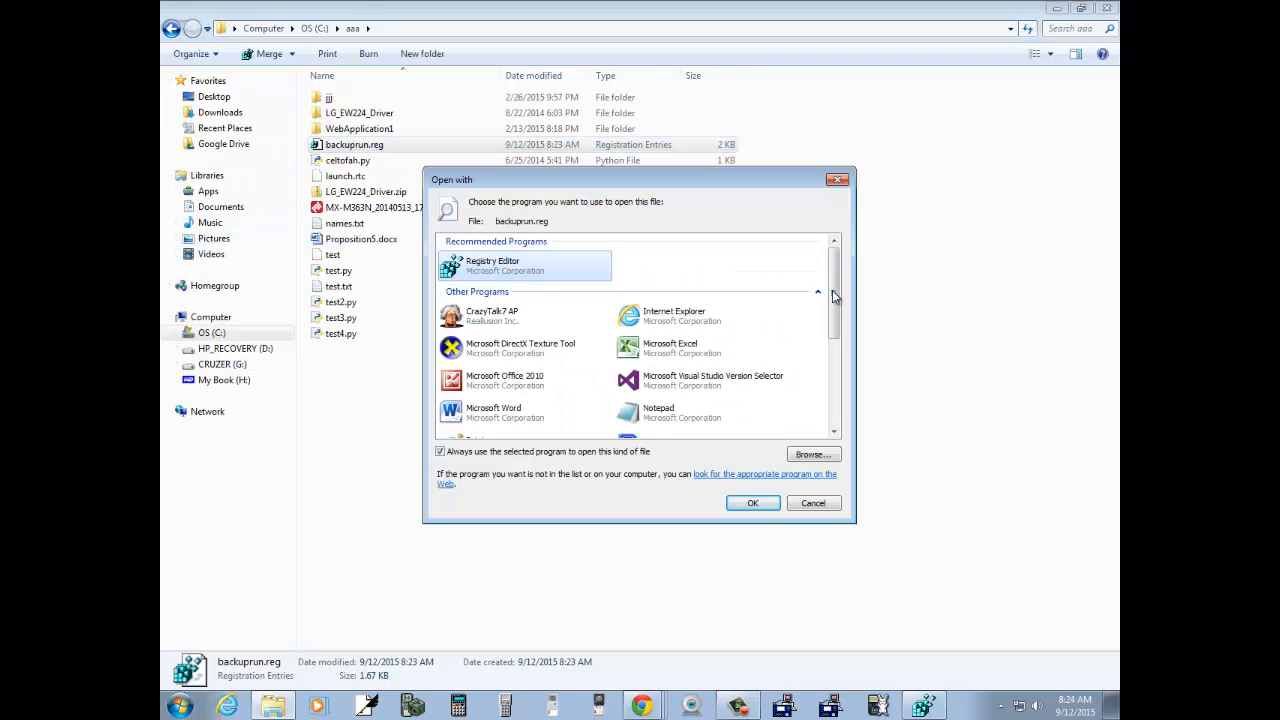
left_click(695, 416)
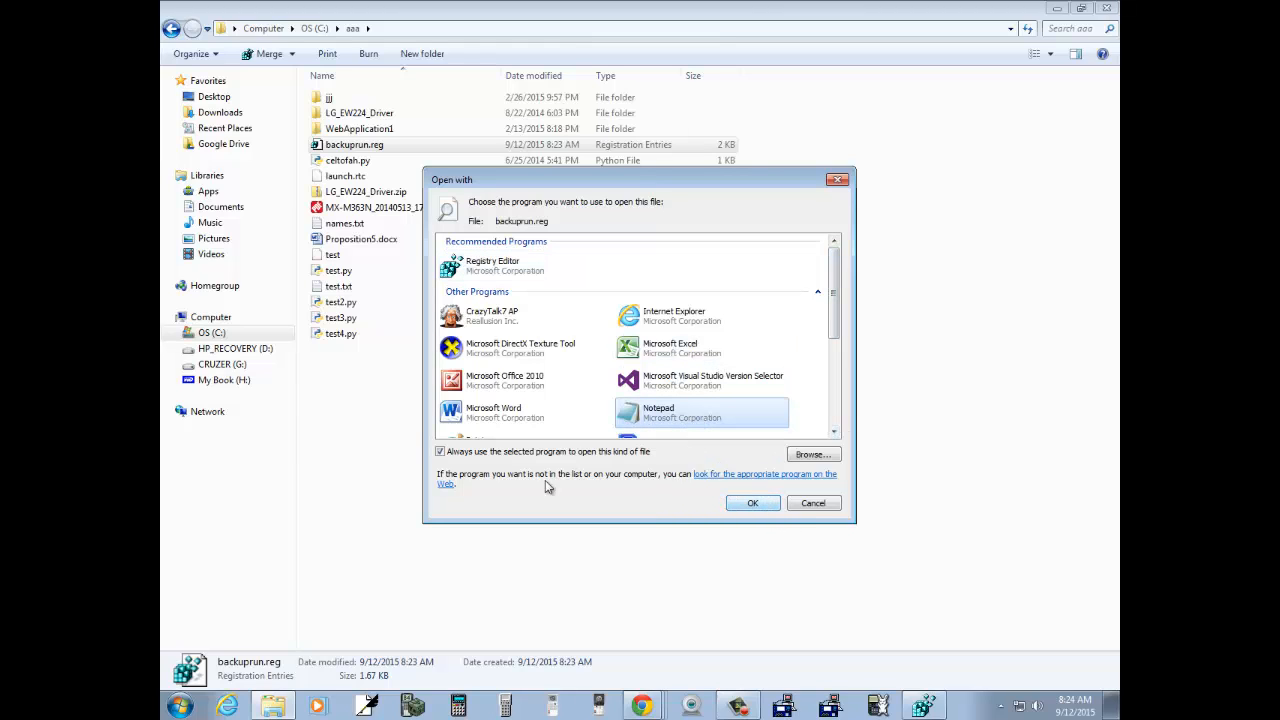
left_click(440, 452)
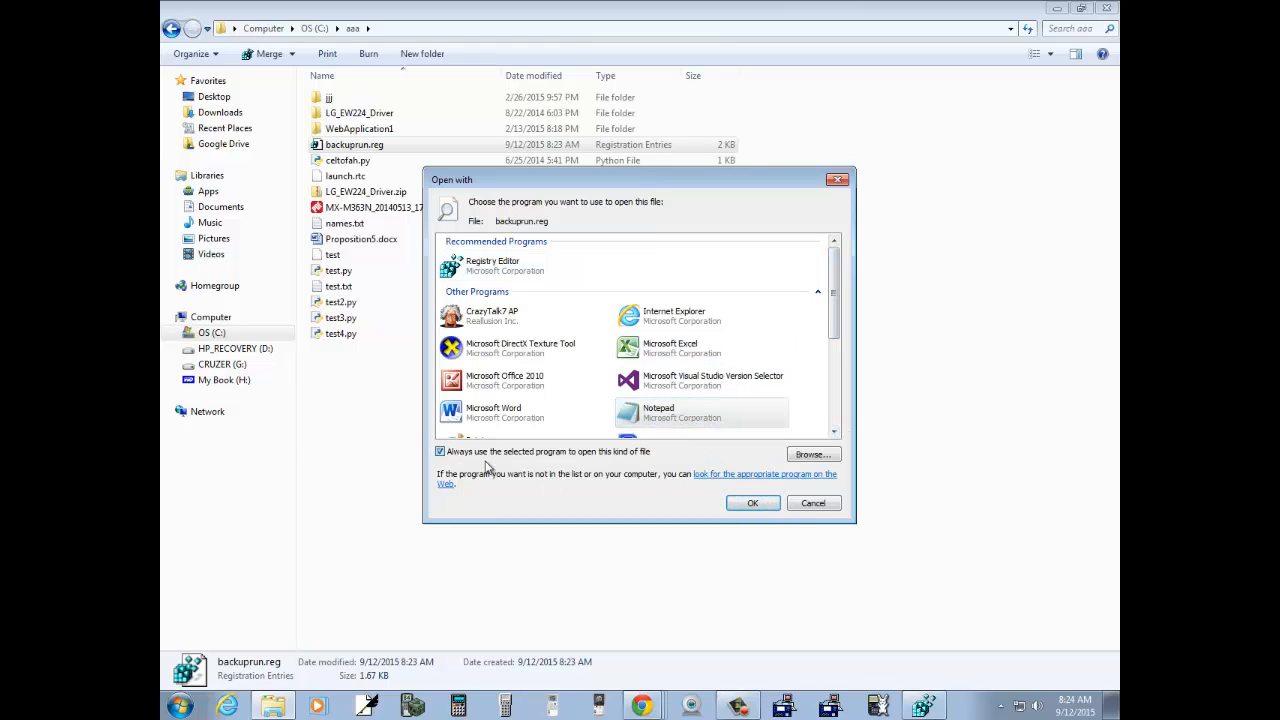
left_click(753, 504)
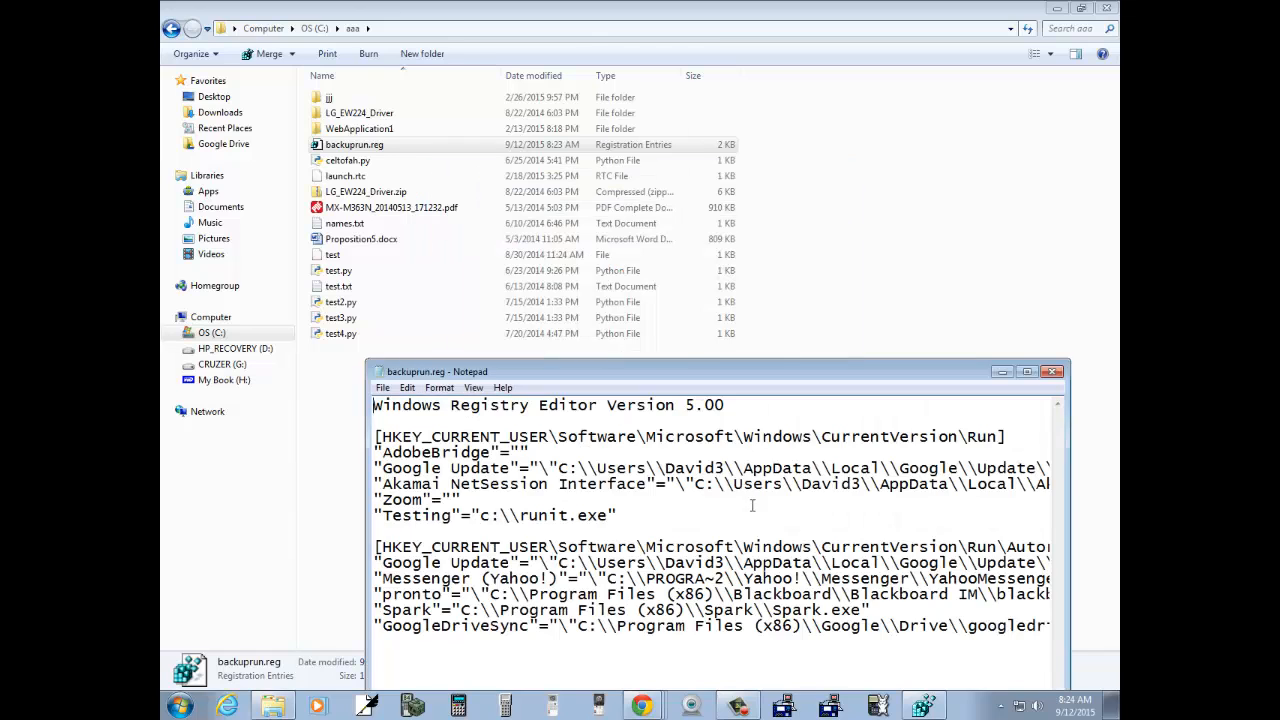
left_click(1027, 373)
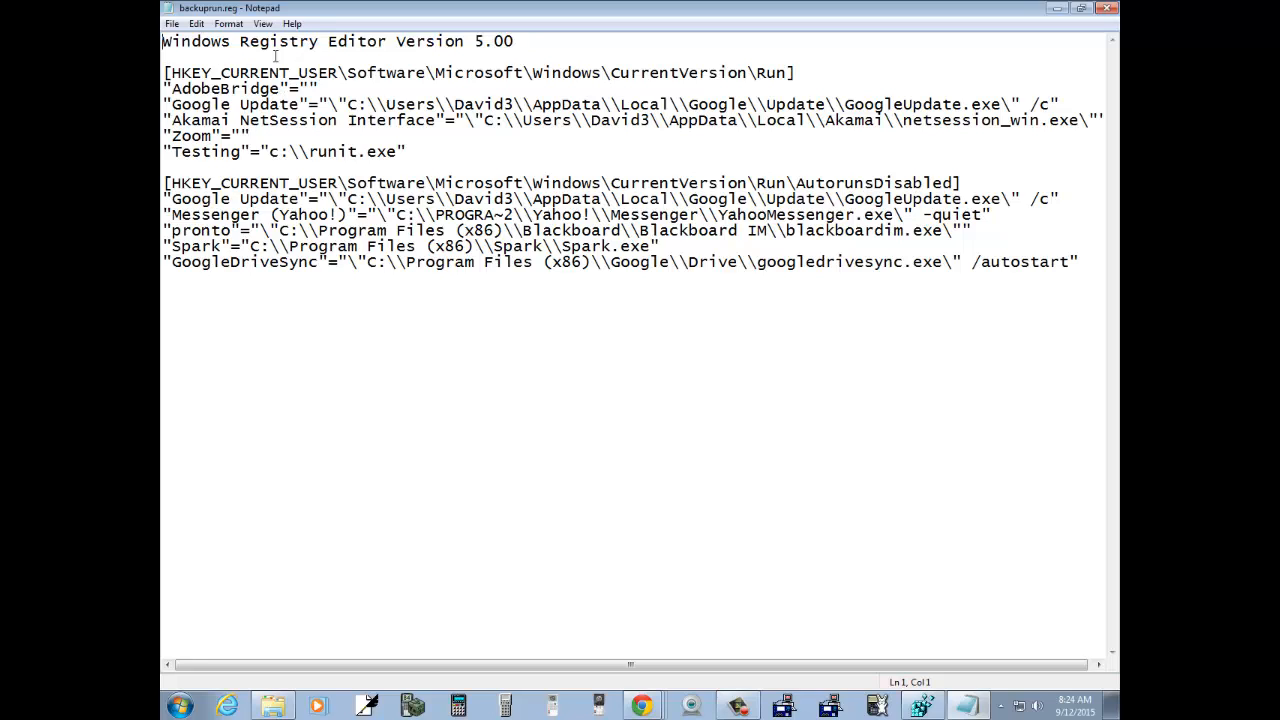
Remove the "Testing"="c:\\runit.exe" line and its line break from the Run key section of backuprun.reg
left_click_drag(224, 72, 741, 76)
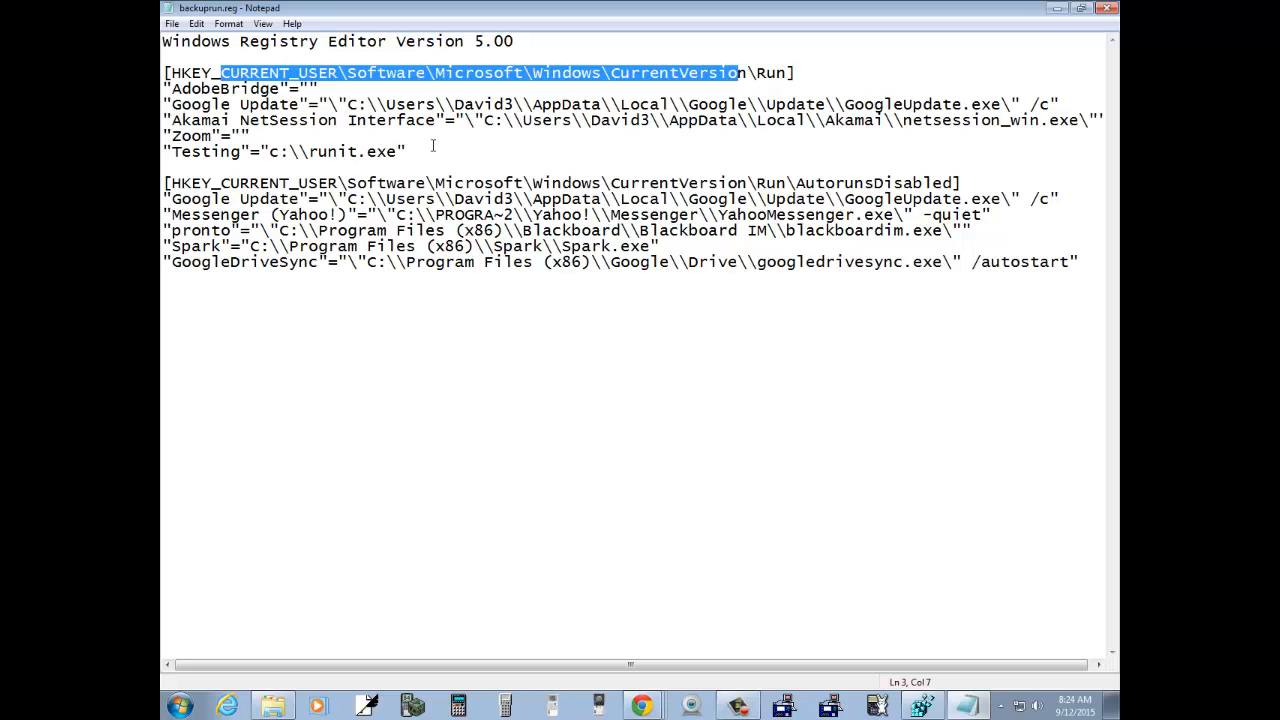
left_click_drag(424, 151, 162, 152)
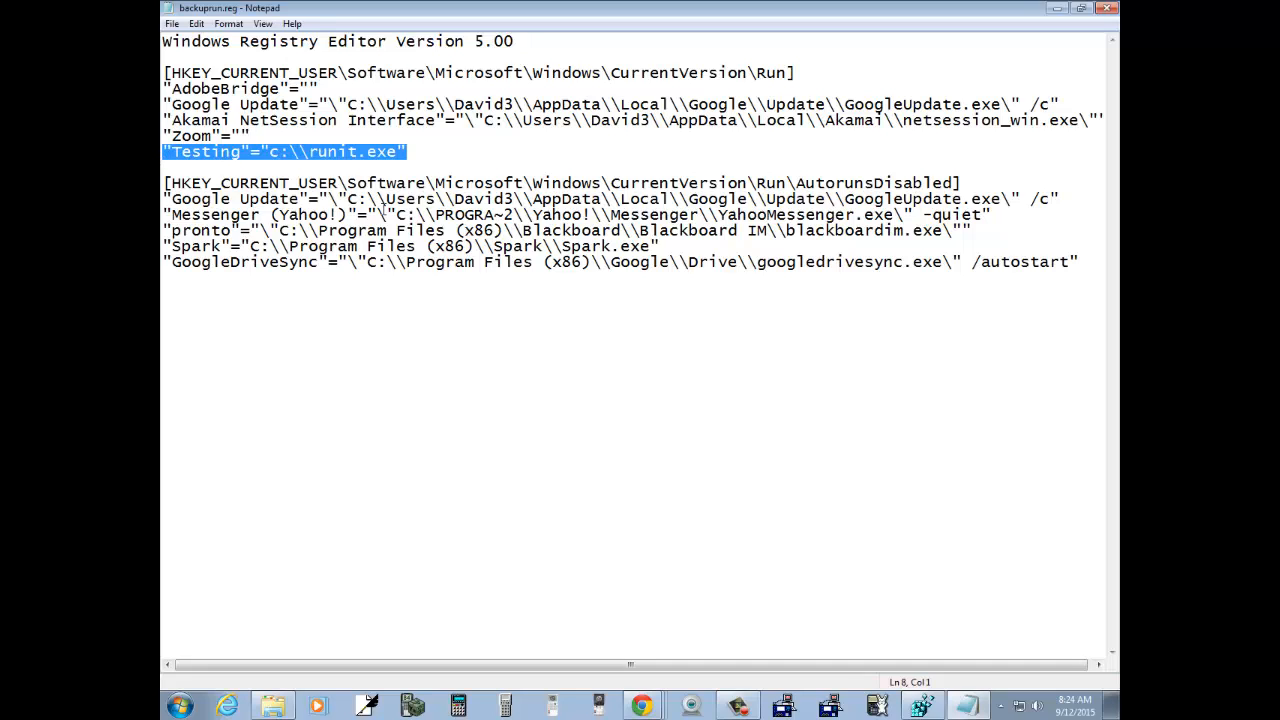
key("Delete")
key("Delete")
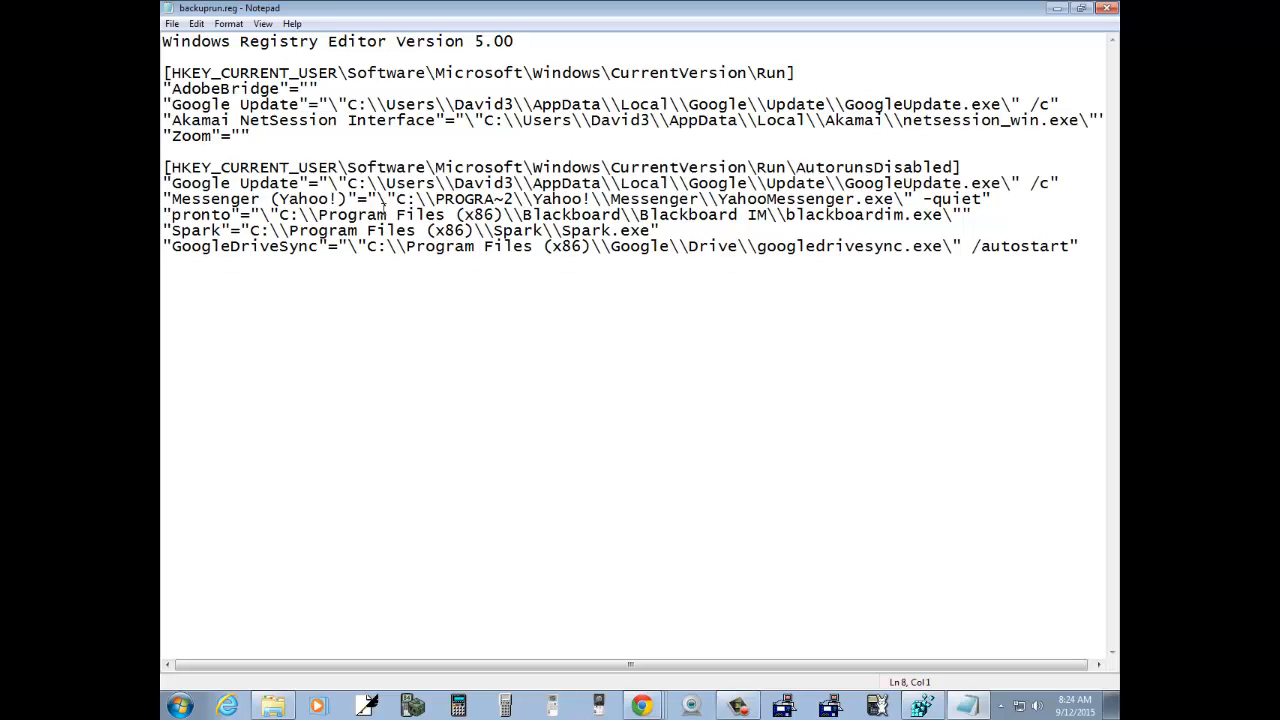
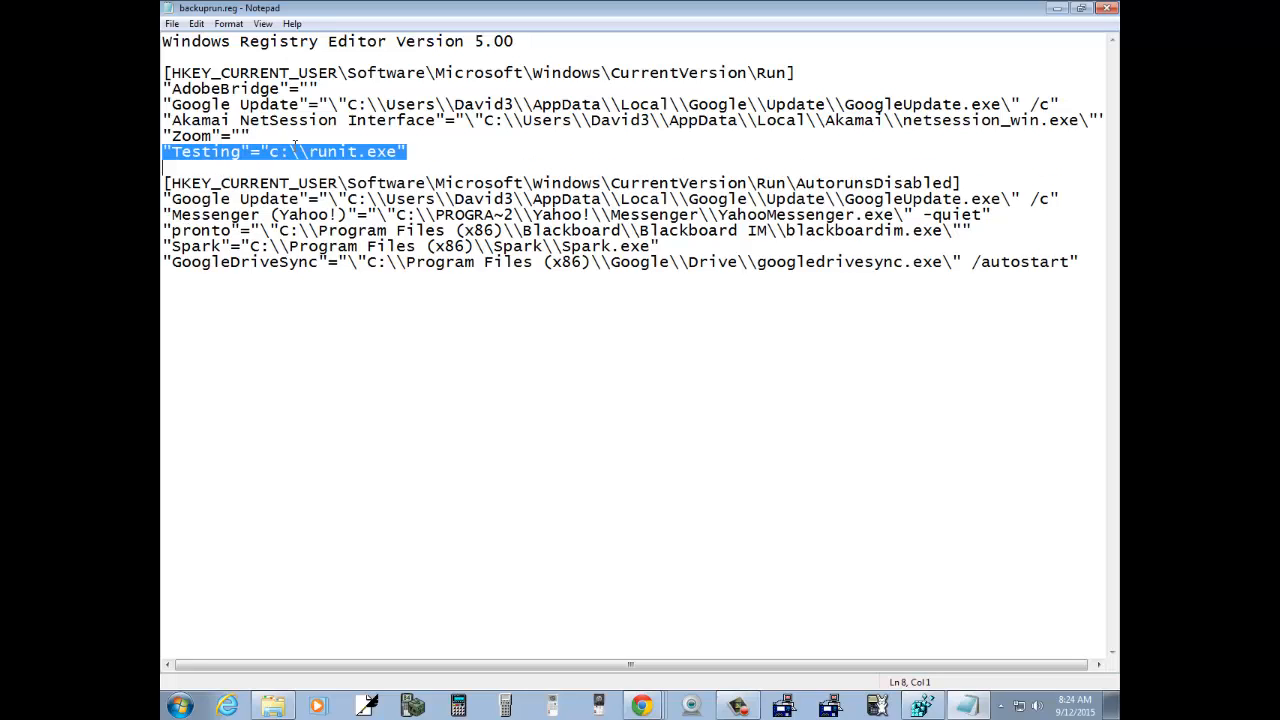
Close backuprun.reg in Notepad and discard the changes
left_click(477, 183)
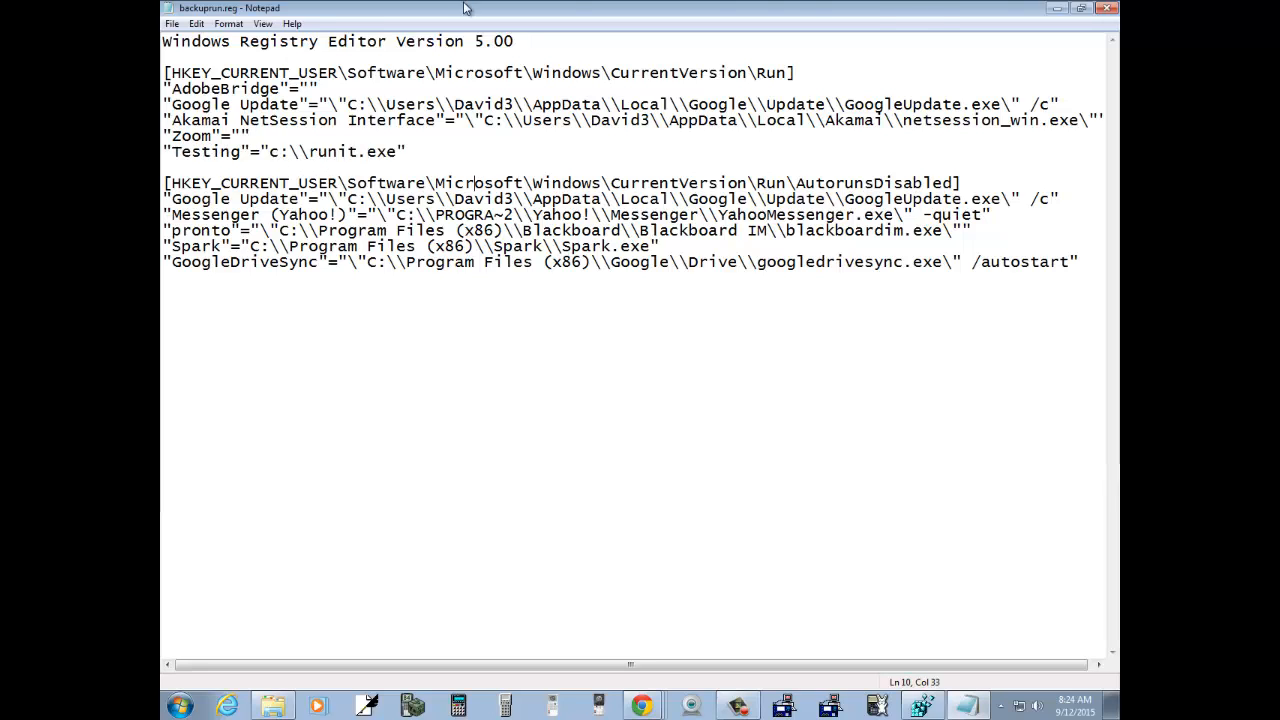
left_click(1106, 9)
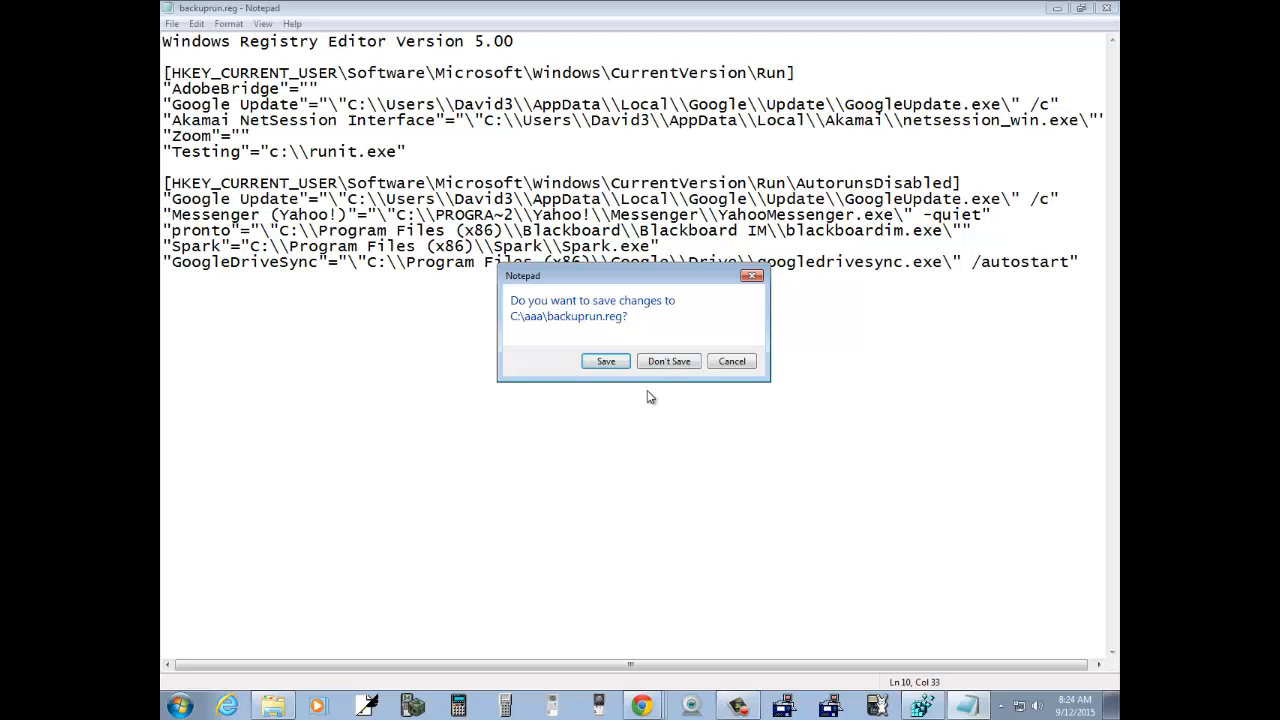
left_click(668, 361)
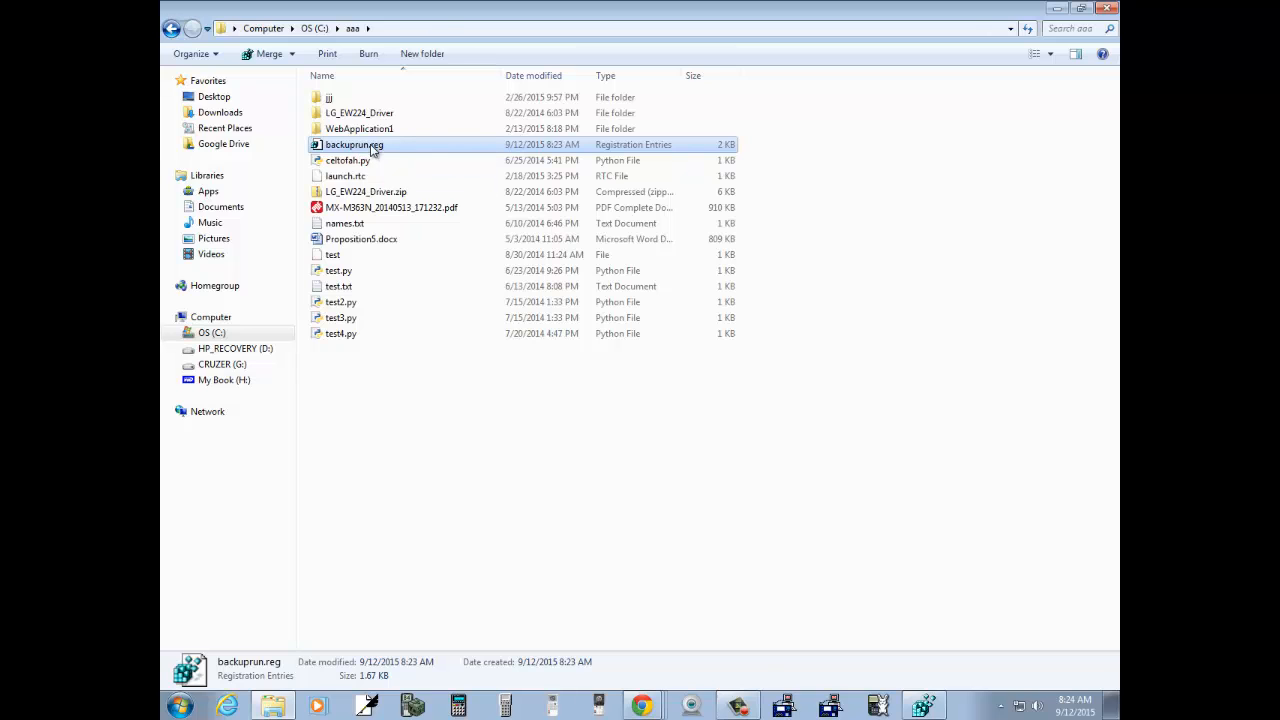
Merge backuprun.reg from the aaa folder into the registry, and switch to Registry Editor to check the Run key's values
double_click(372, 149)
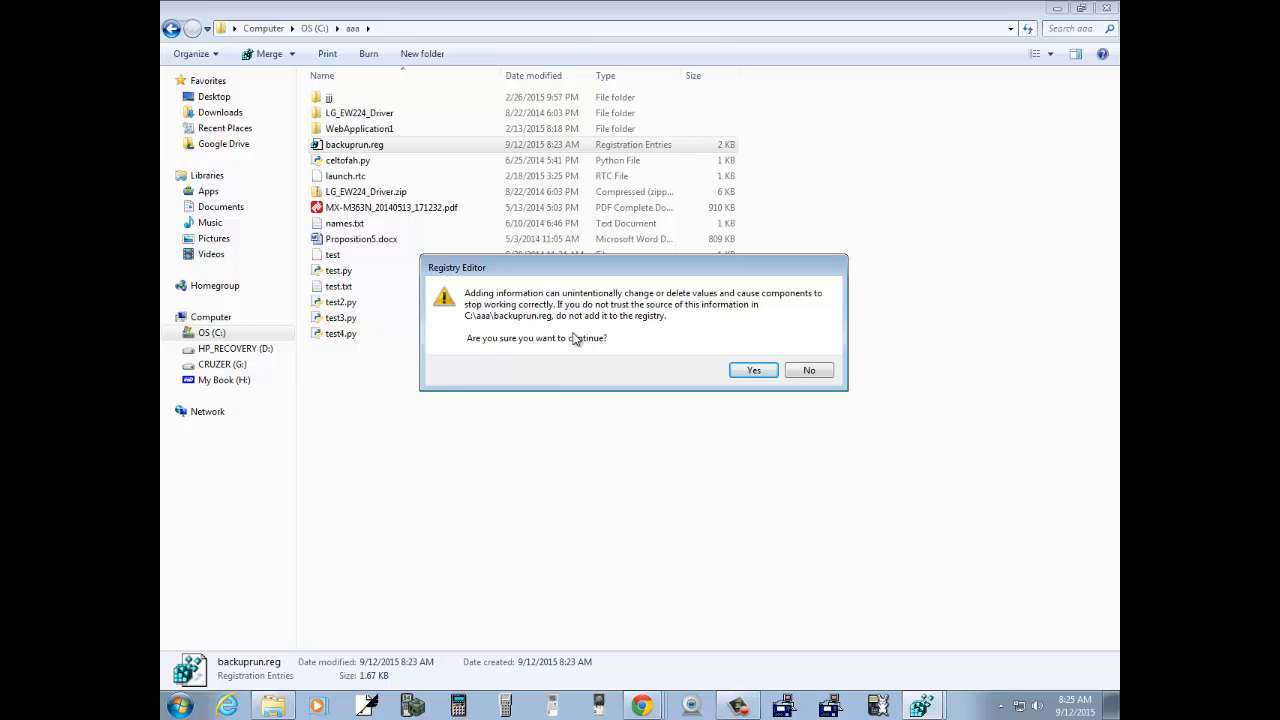
left_click(754, 372)
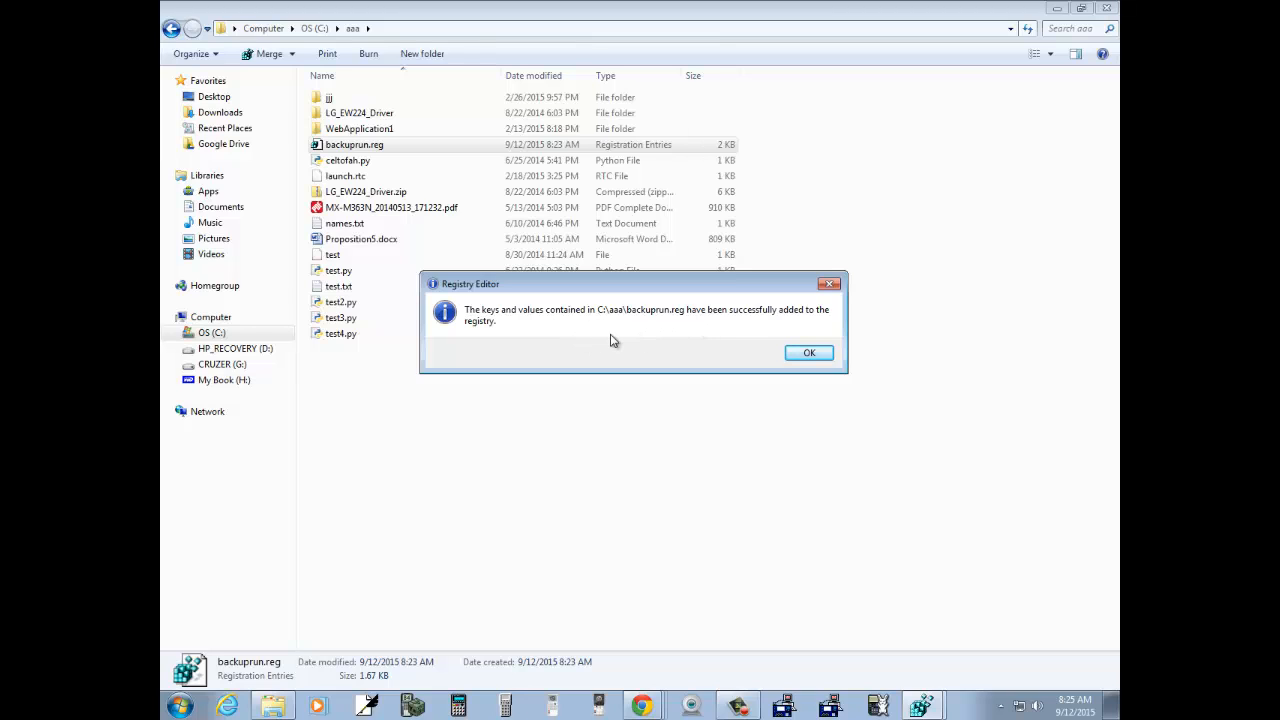
left_click(807, 354)
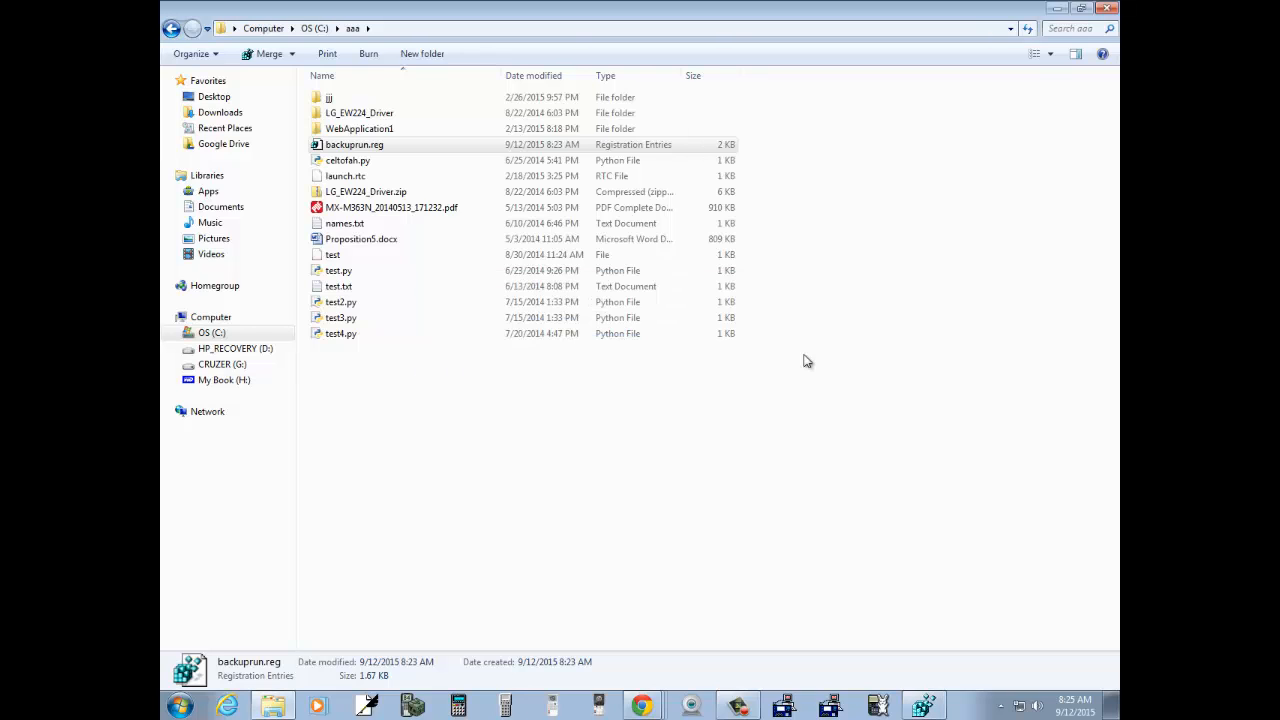
left_click(924, 707)
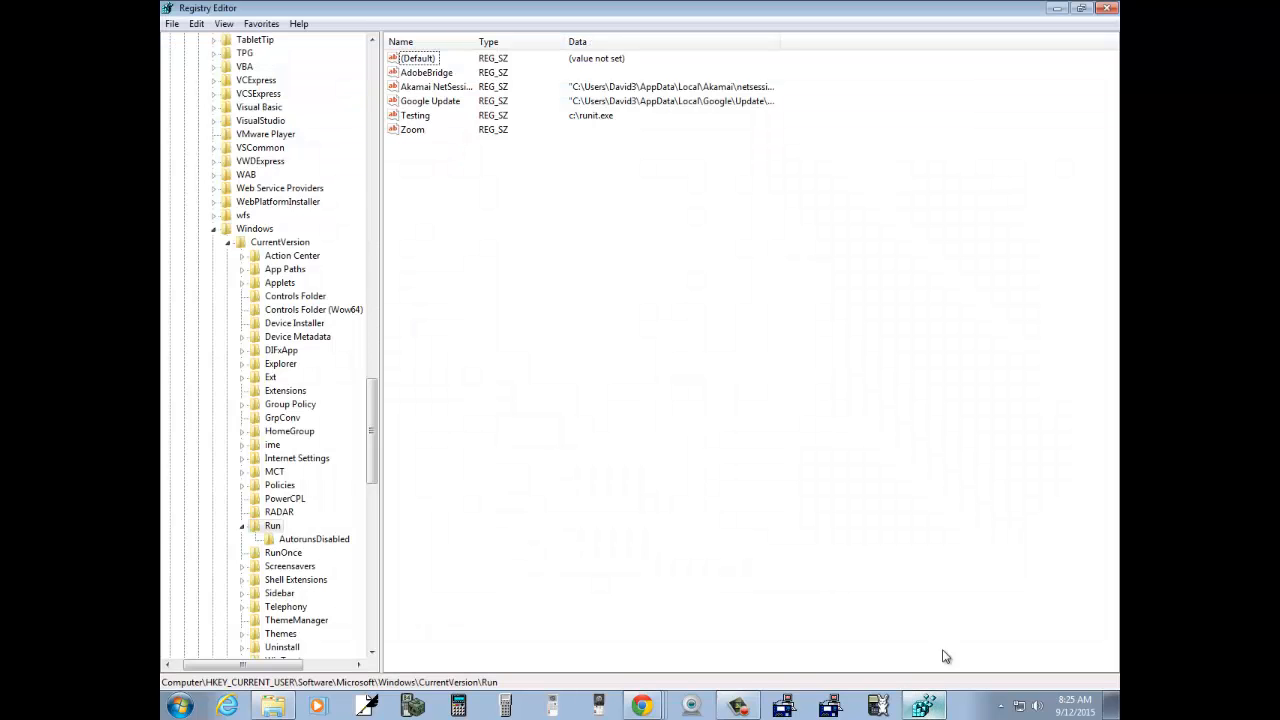